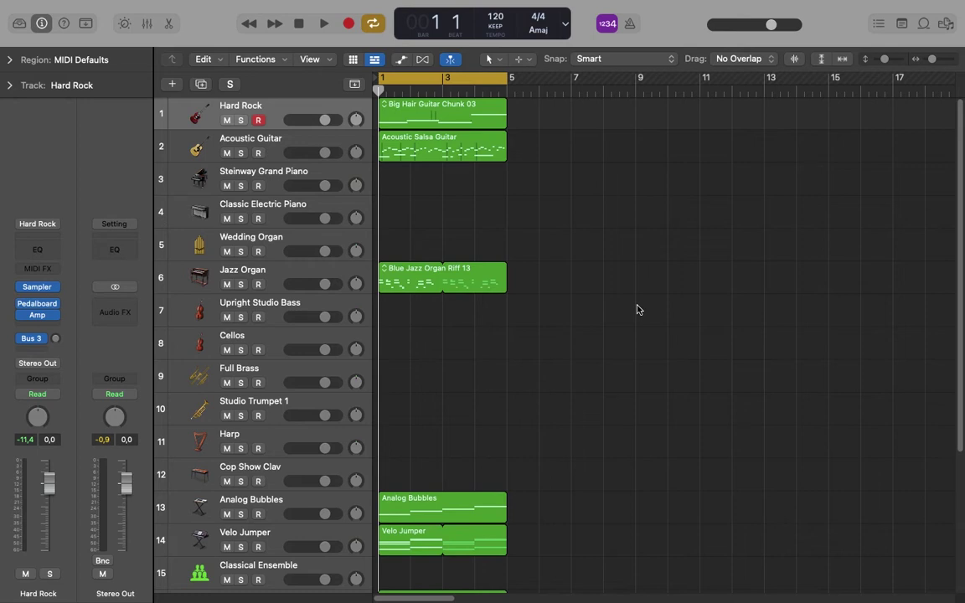
Step: Select the Hard Rock track and show and hide the Smart Controls pane twice
left_click(279, 110)
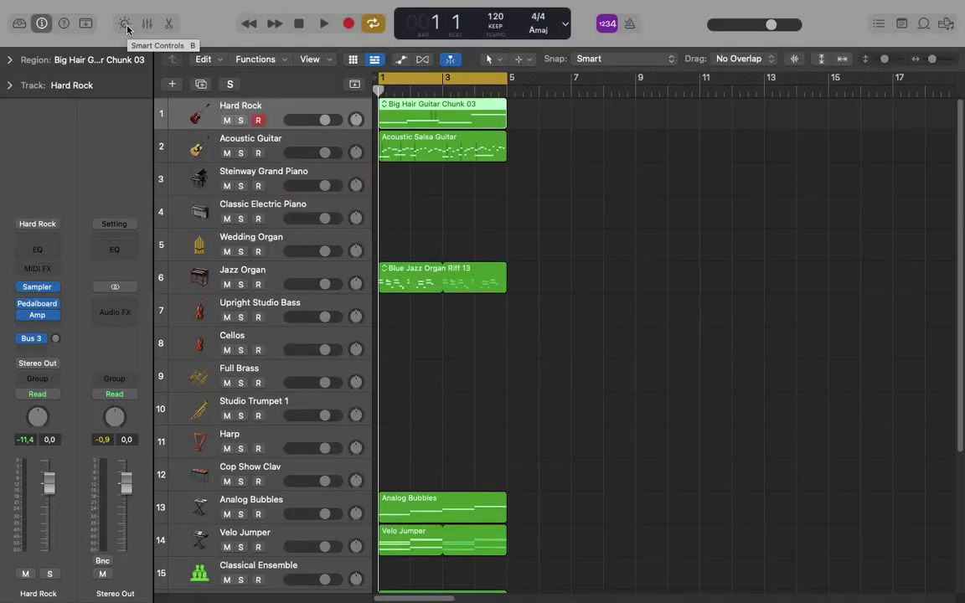
left_click(126, 25)
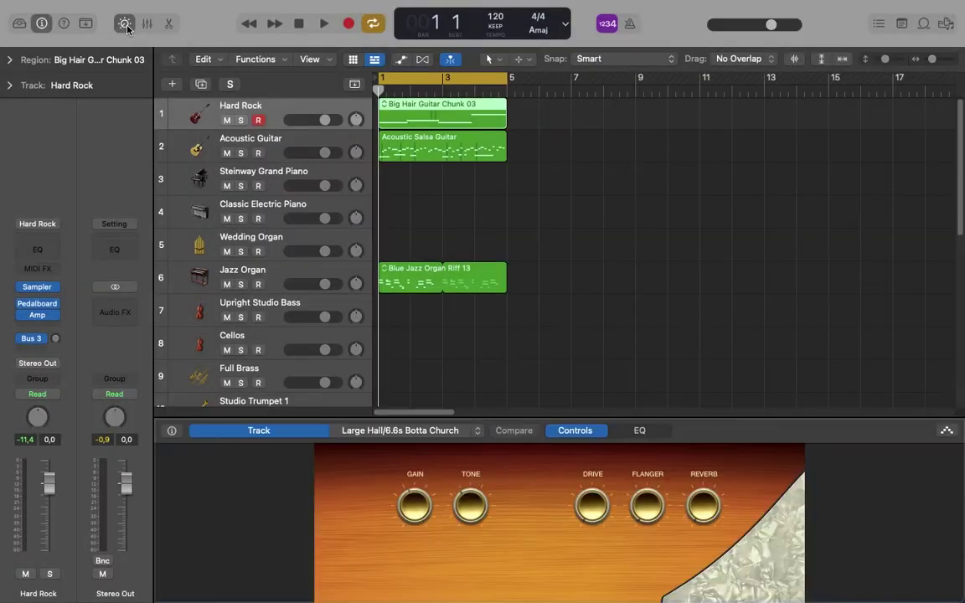
left_click(126, 25)
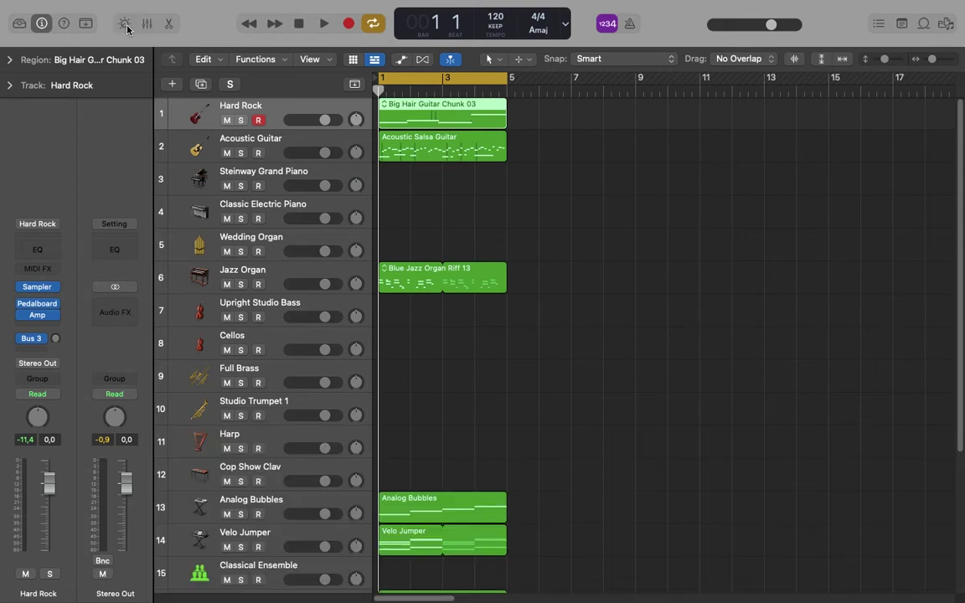
mouse_move(264, 4)
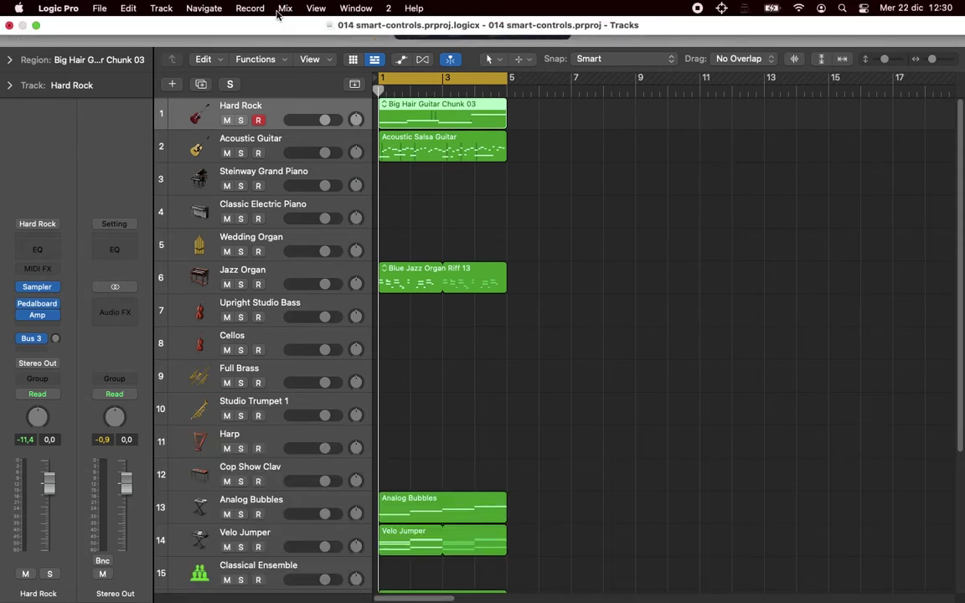
left_click(318, 8)
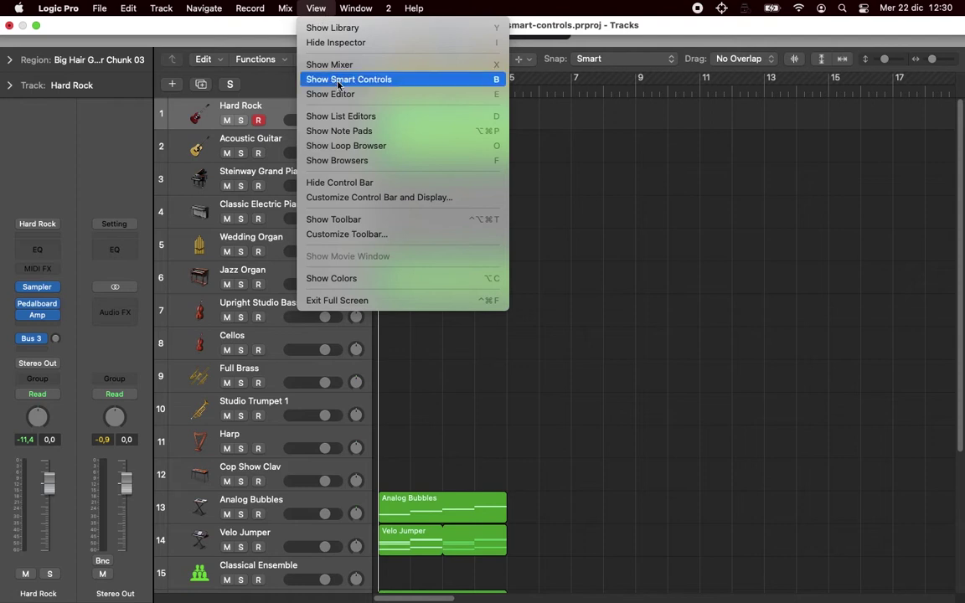
left_click(339, 80)
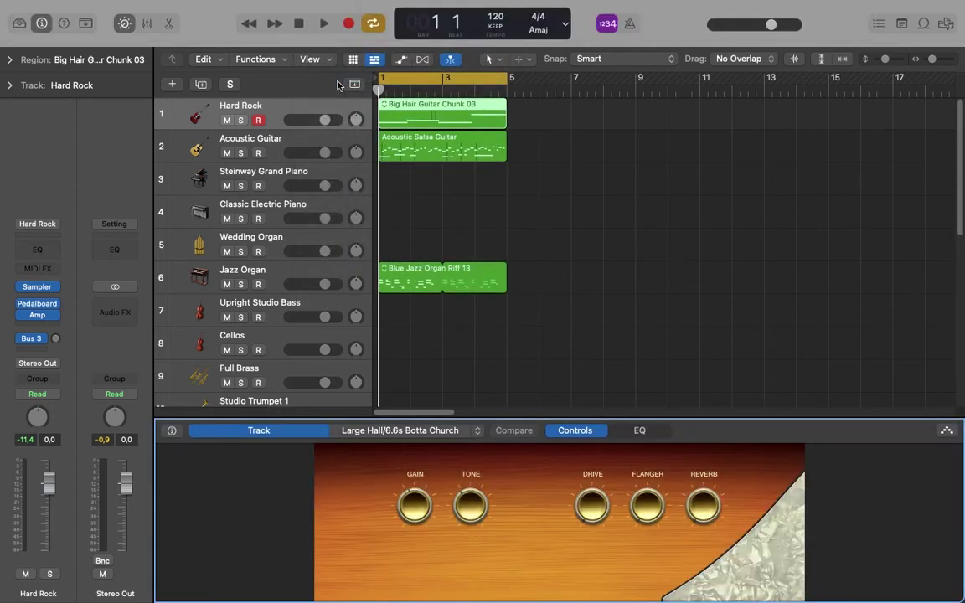
left_click(124, 24)
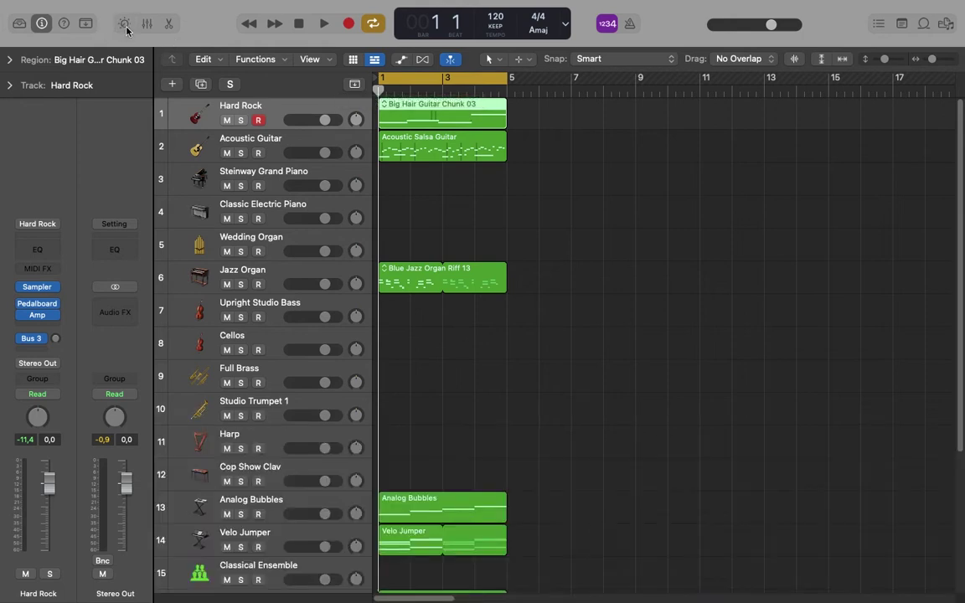
Step: Toggle the Smart Controls pane open and closed once more
key("super+k")
key("b")
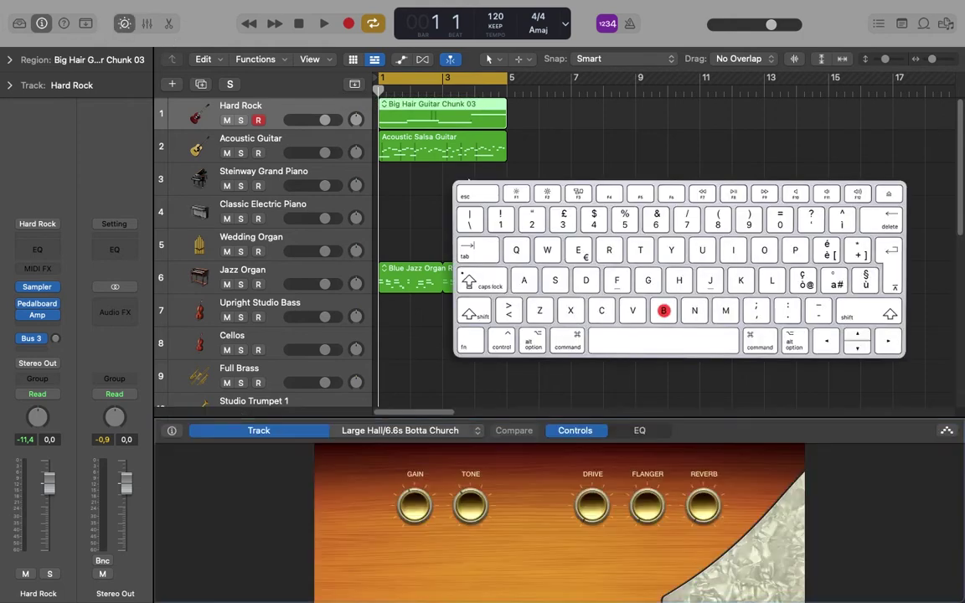
key("super+k")
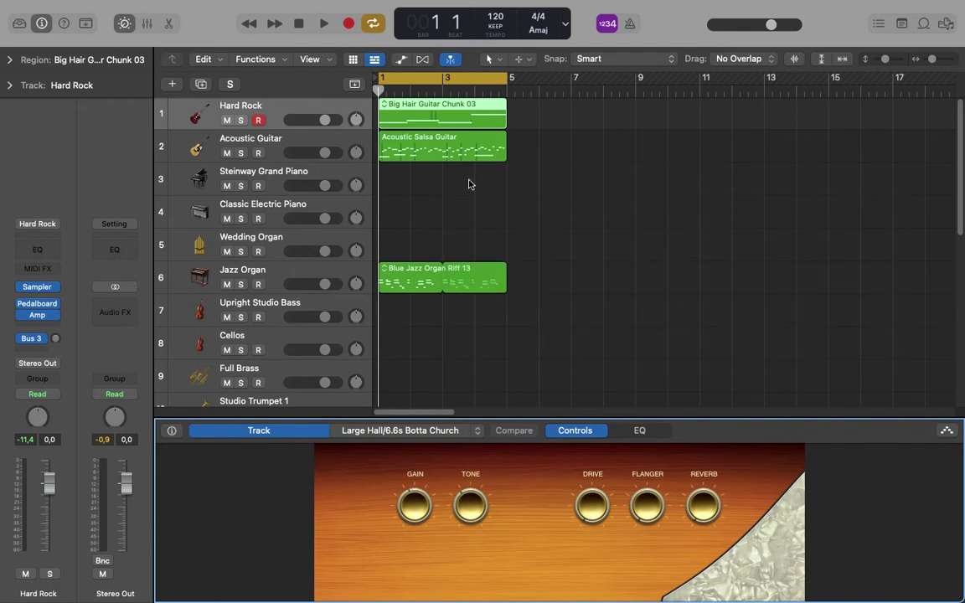
key("b")
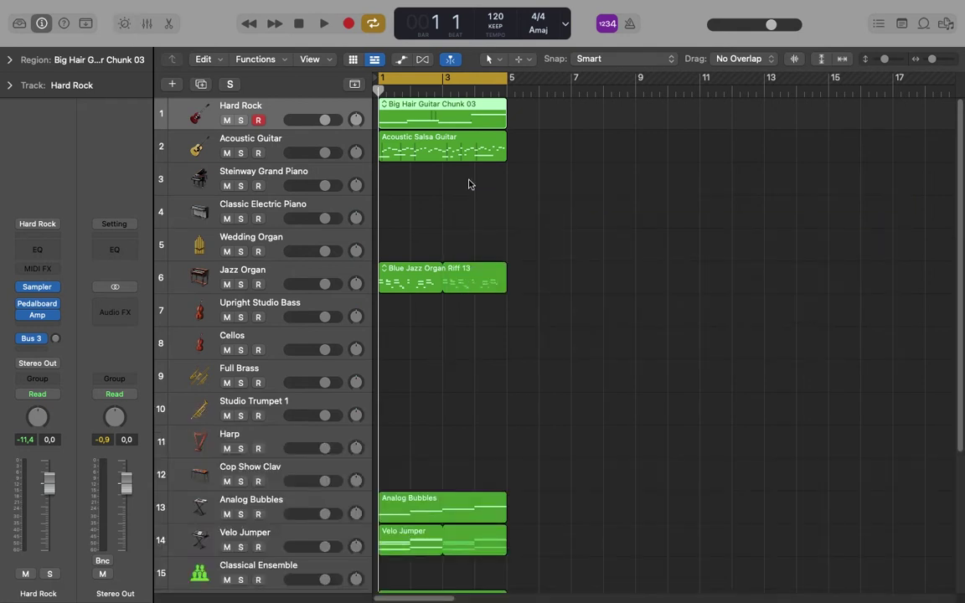
Step: Open the Smart Controls in a separate window, move it towards the middle of the screen, and close it
mouse_move(356, 4)
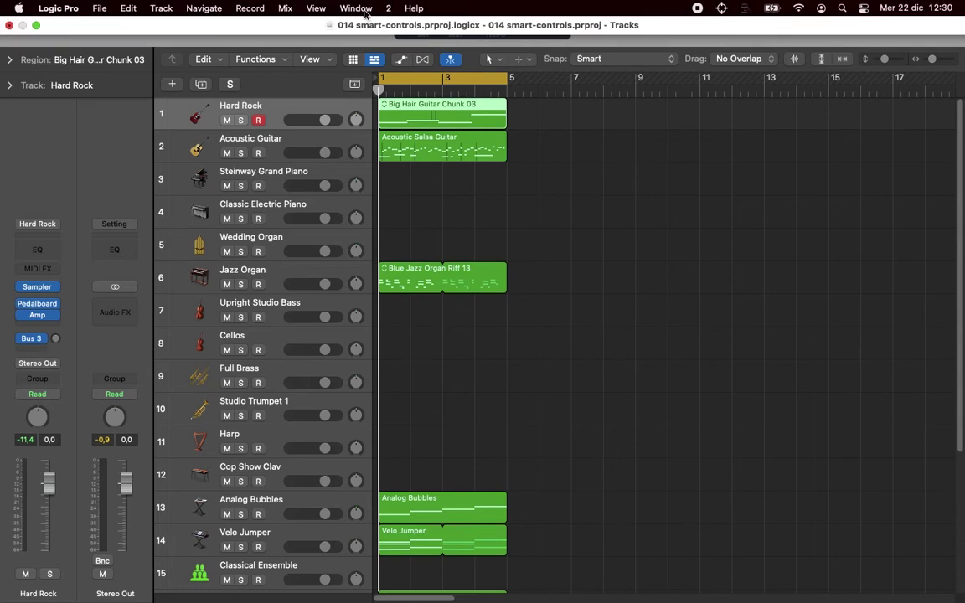
left_click(356, 8)
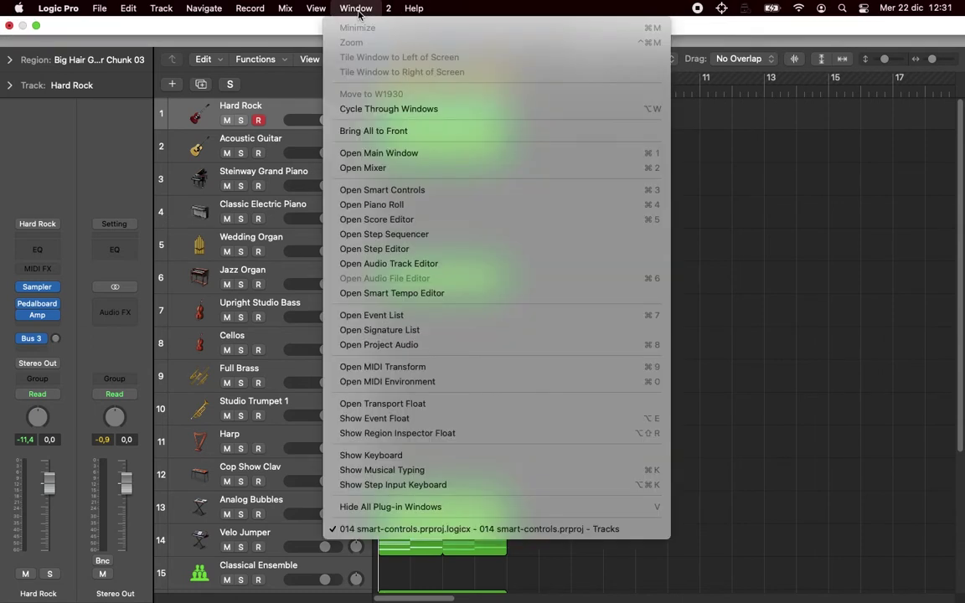
left_click(409, 192)
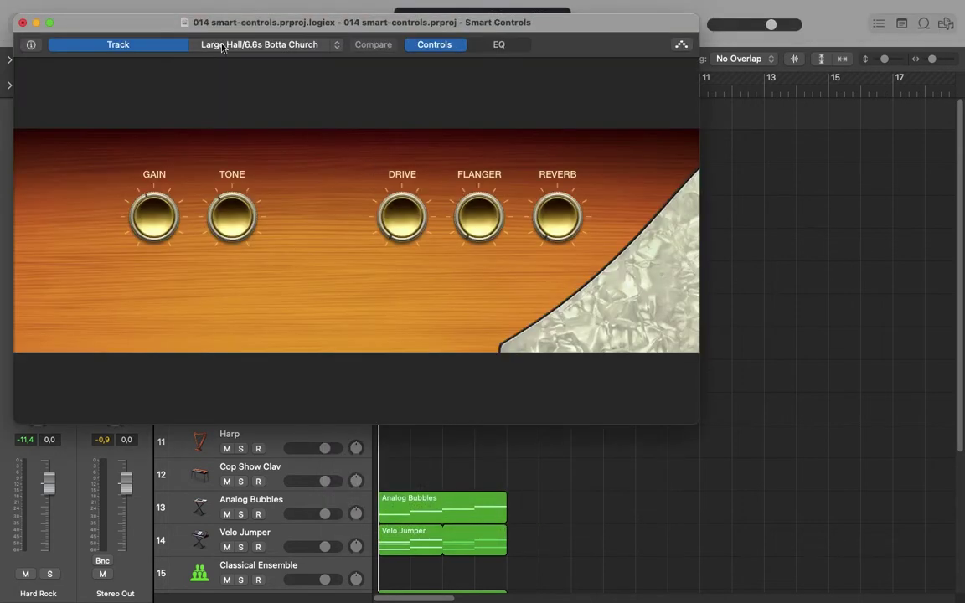
left_click_drag(147, 26, 266, 105)
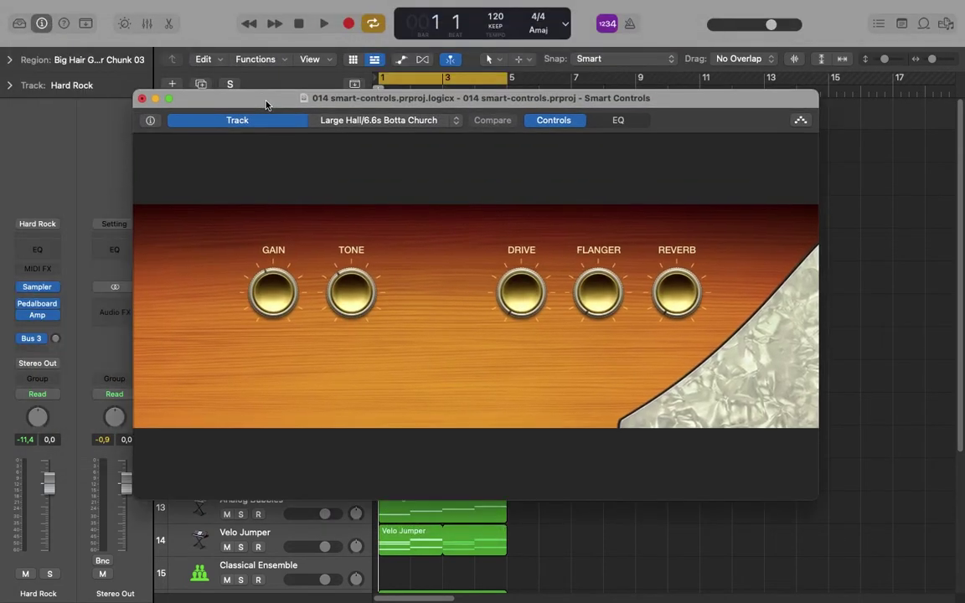
left_click(142, 98)
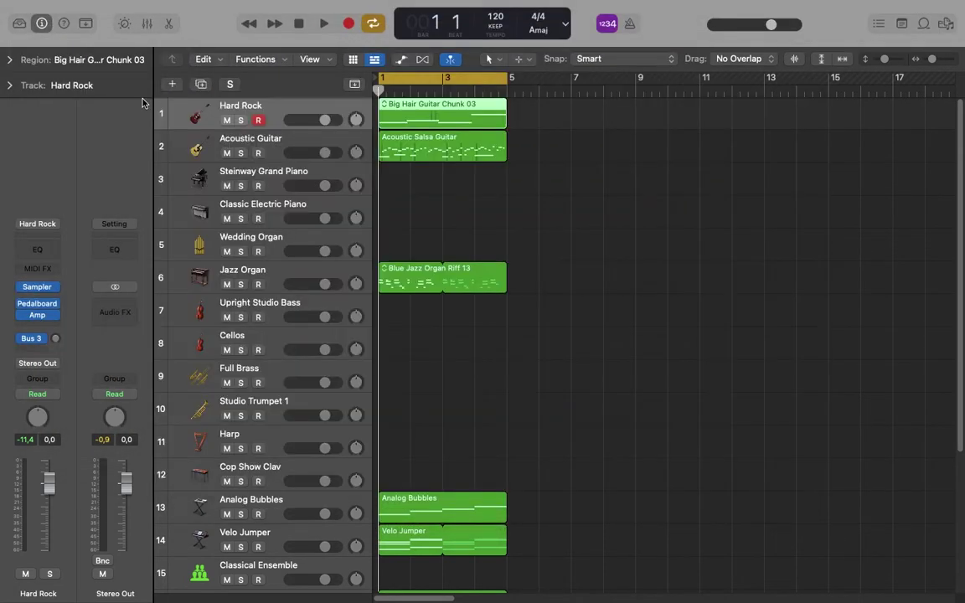
Step: Show the Smart Controls pane for the Hard Rock track and briefly open and close its inspector
left_click(125, 25)
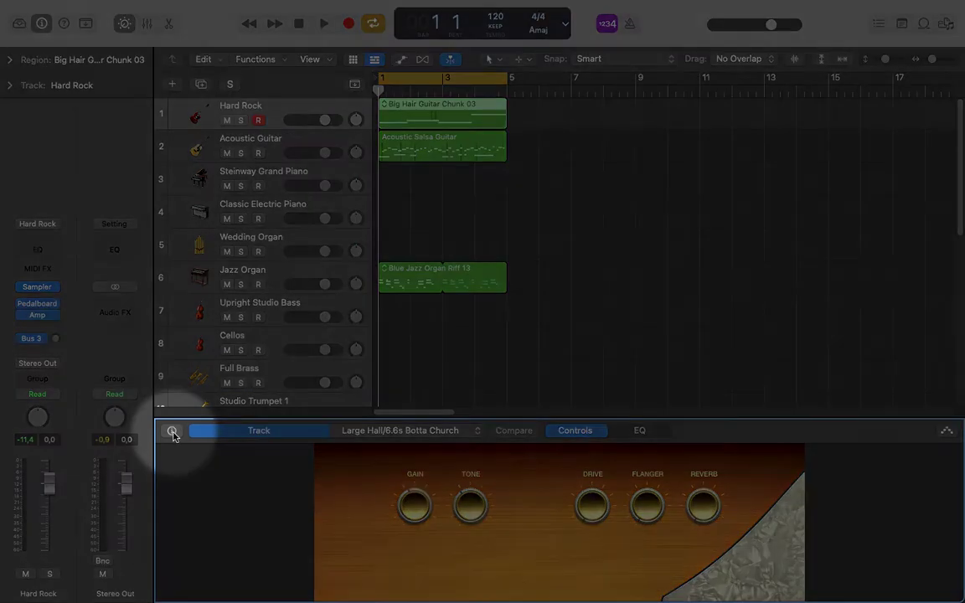
left_click(173, 430)
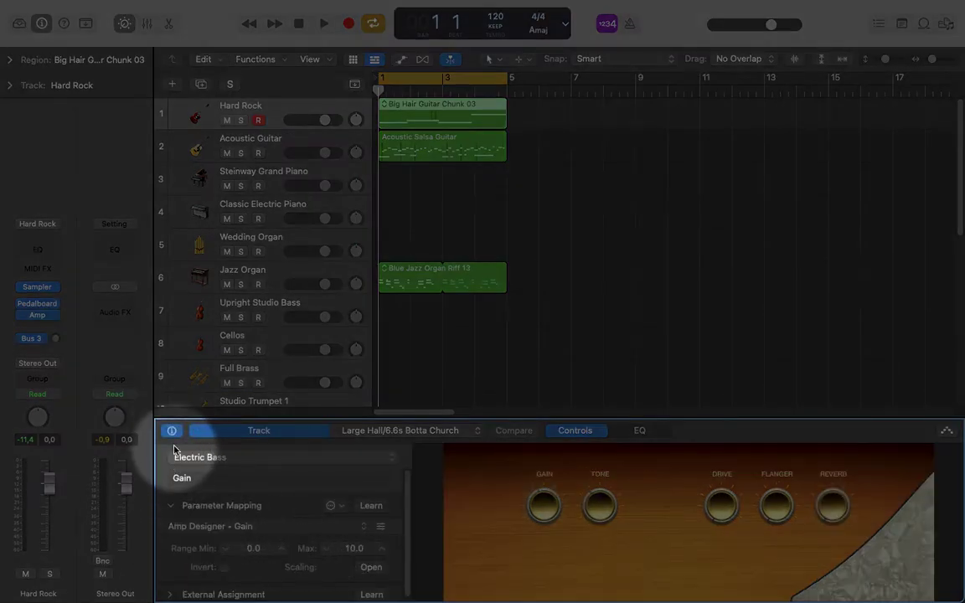
left_click(172, 431)
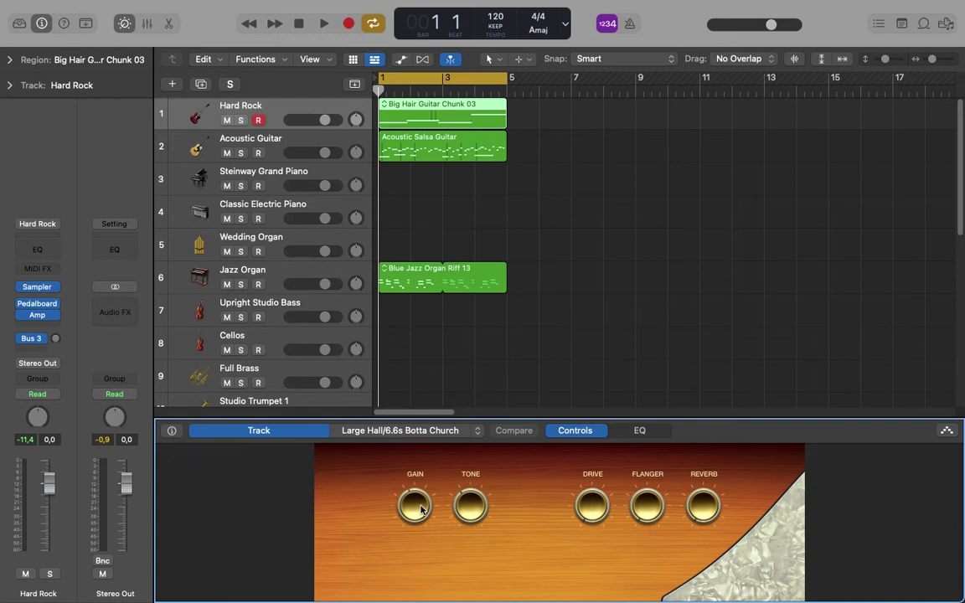
Step: Try the Gain knob in the Smart Controls with the Hard Rock track's Amp Designer plug-in open above the pane
left_click_drag(413, 508, 408, 523)
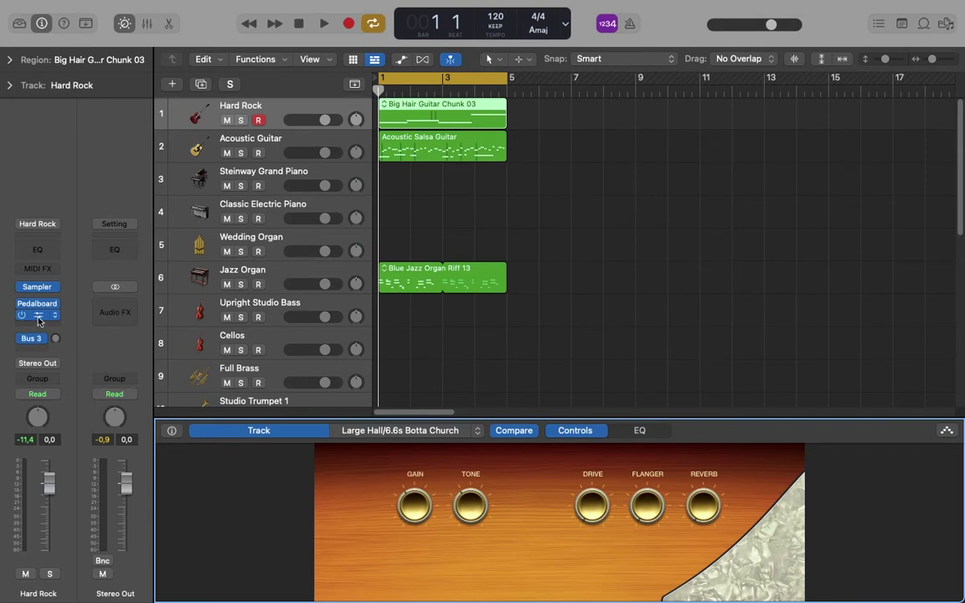
left_click(38, 317)
left_click_drag(502, 207, 435, 78)
left_click_drag(417, 513, 419, 540)
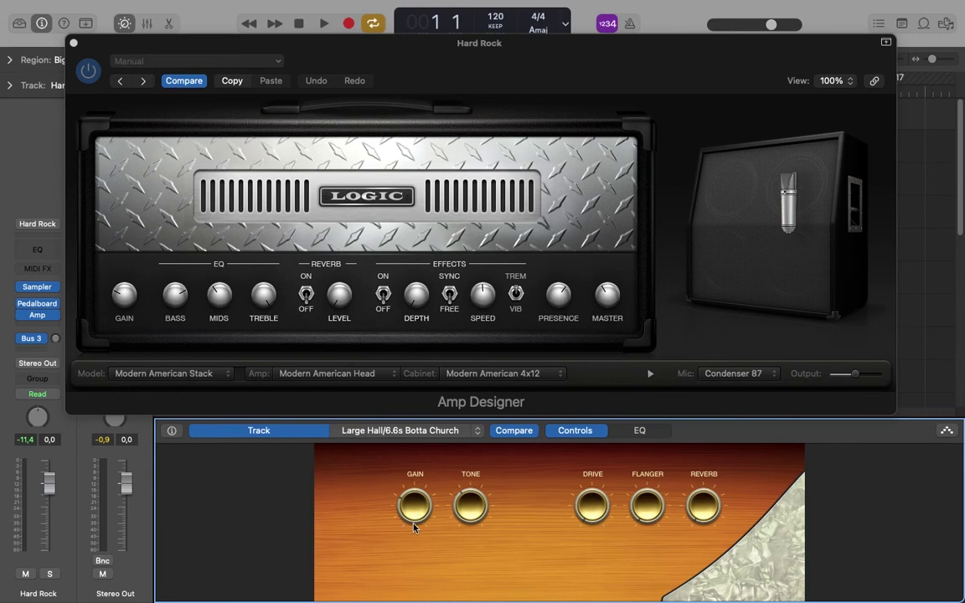
mouse_move(411, 472)
left_mouse_down()
mouse_move(409, 515)
mouse_move(411, 493)
left_mouse_up()
Step: Try the Tone knob in the Smart Controls against the Amp Designer's EQ, and close the plug-in window
mouse_move(472, 508)
left_mouse_down()
mouse_move(470, 472)
mouse_move(461, 524)
left_mouse_up()
mouse_move(467, 507)
left_mouse_down()
mouse_move(469, 551)
mouse_move(458, 431)
mouse_move(469, 527)
left_mouse_up()
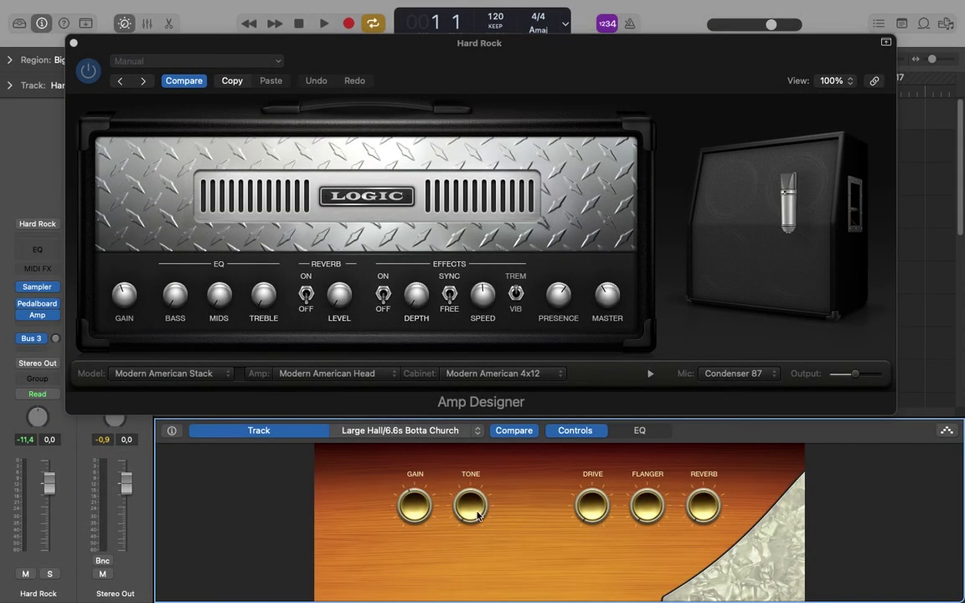
left_click_drag(469, 514, 468, 547)
left_click(74, 44)
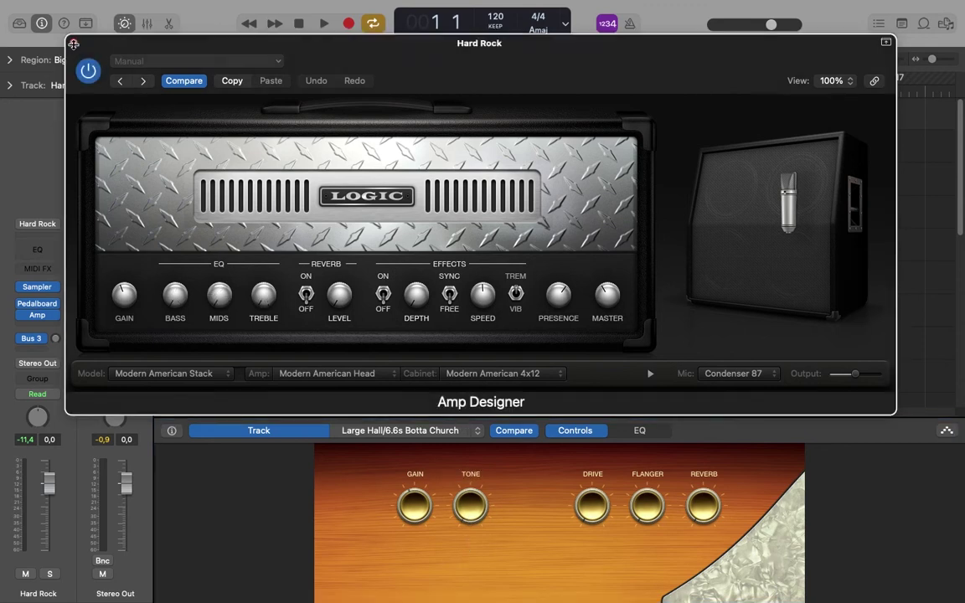
left_click(74, 44)
Step: Try the Drive knob up and back to its minimum with the Pedalboard plug-in open, and close the plug-in window
left_click_drag(591, 503, 588, 557)
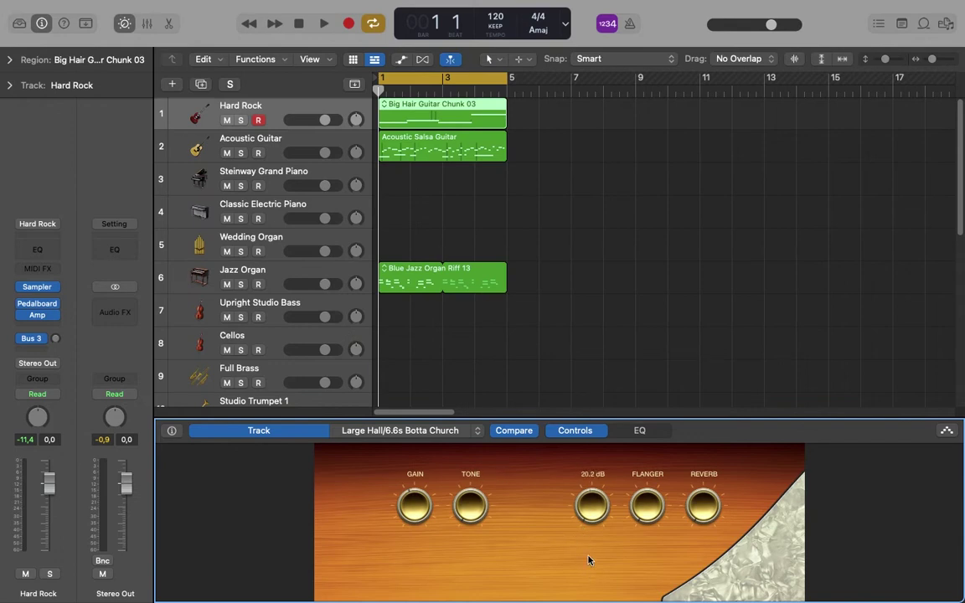
left_click(42, 306)
left_click_drag(469, 194, 415, 60)
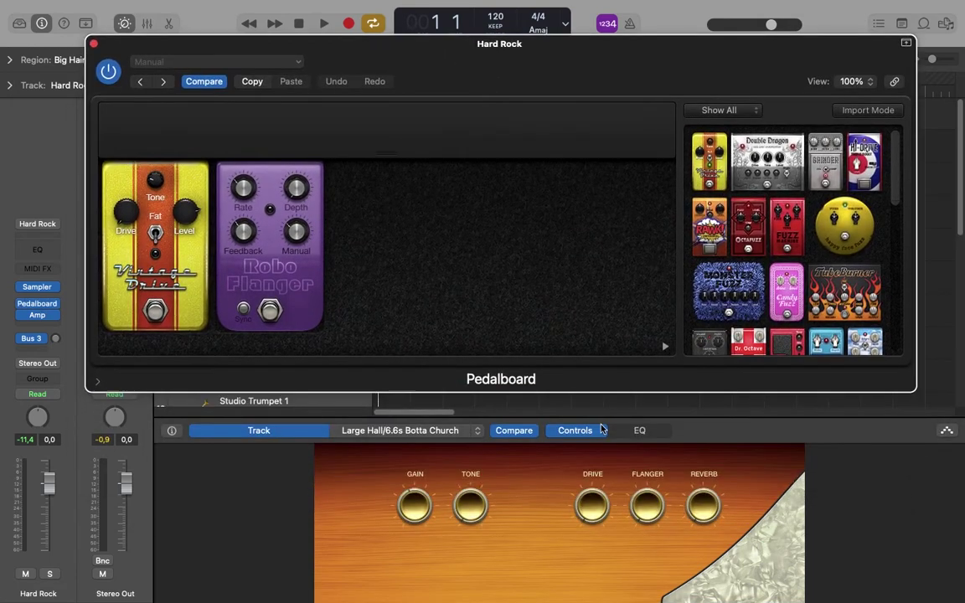
left_click_drag(587, 501, 563, 482)
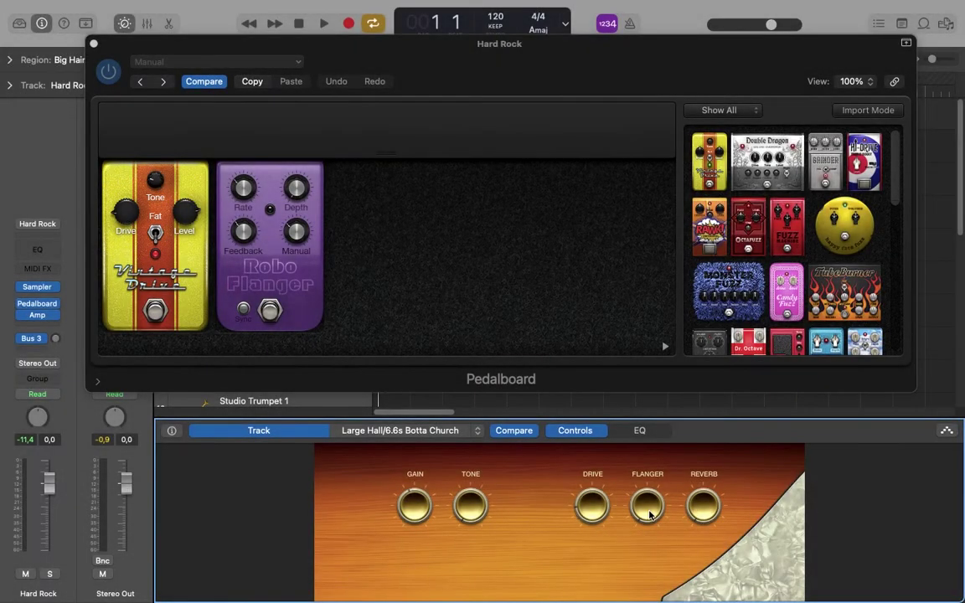
left_click_drag(593, 510, 583, 561)
left_click(94, 44)
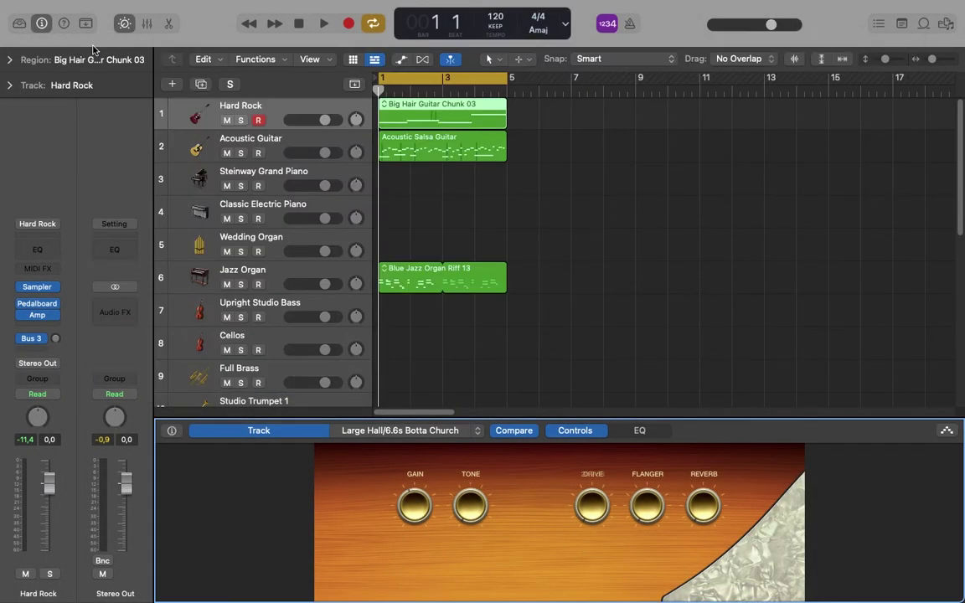
Step: Try the Flanger knob up and back to 0.0 % with the Pedalboard plug-in open, and close the plug-in window
left_click_drag(649, 515, 644, 547)
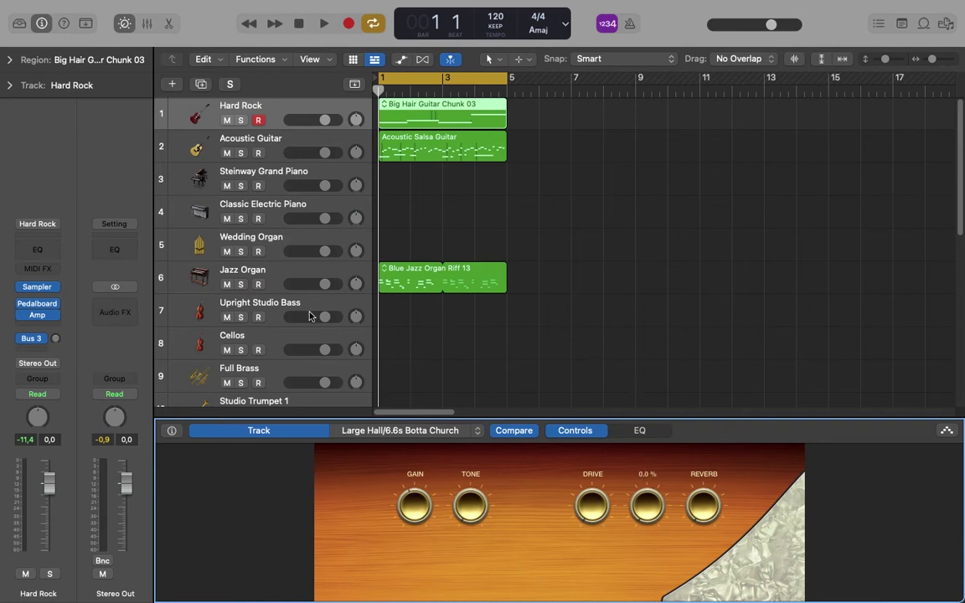
left_click(26, 304)
left_click(39, 305)
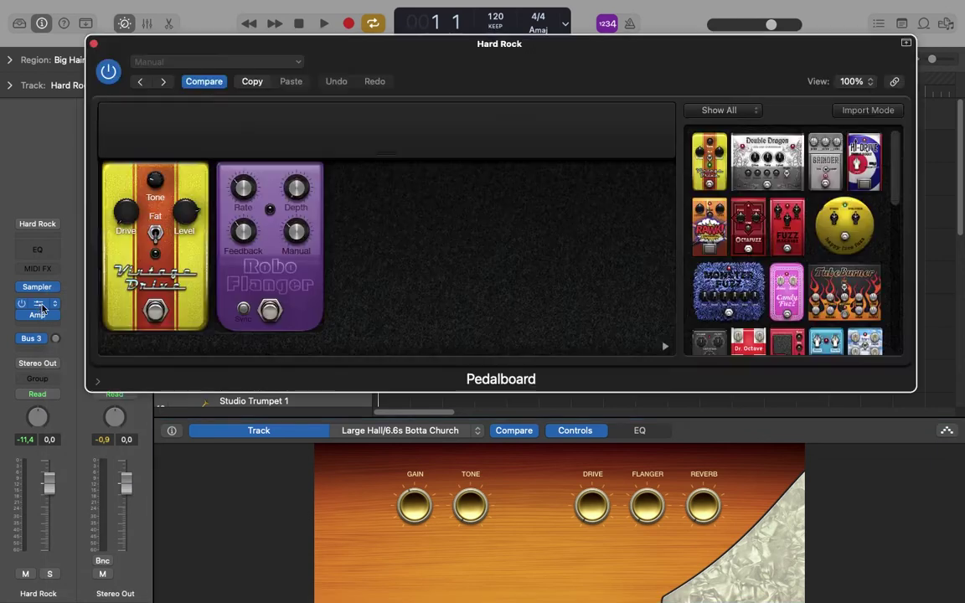
left_click_drag(660, 511, 595, 439)
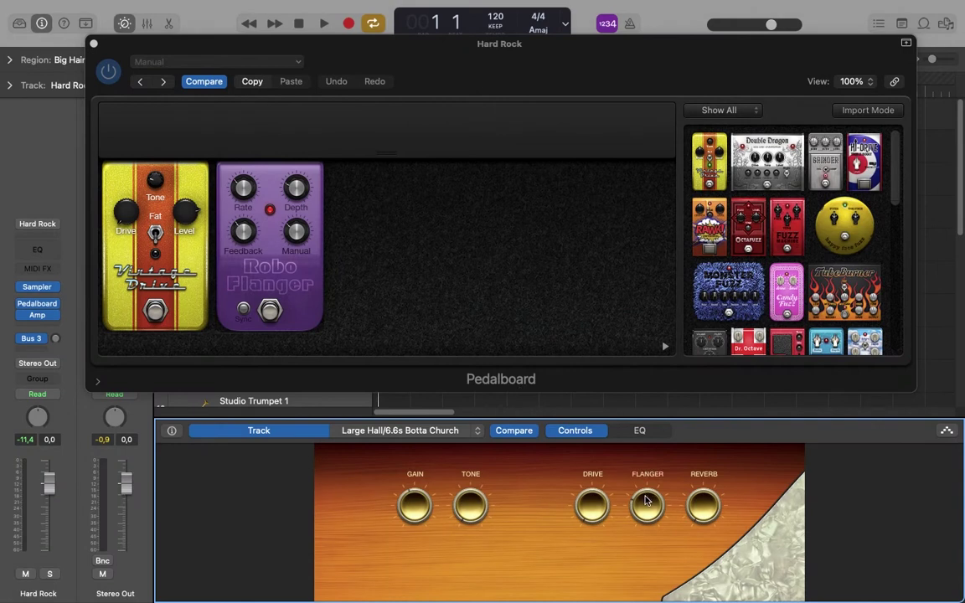
left_click_drag(646, 499, 653, 555)
left_click(94, 44)
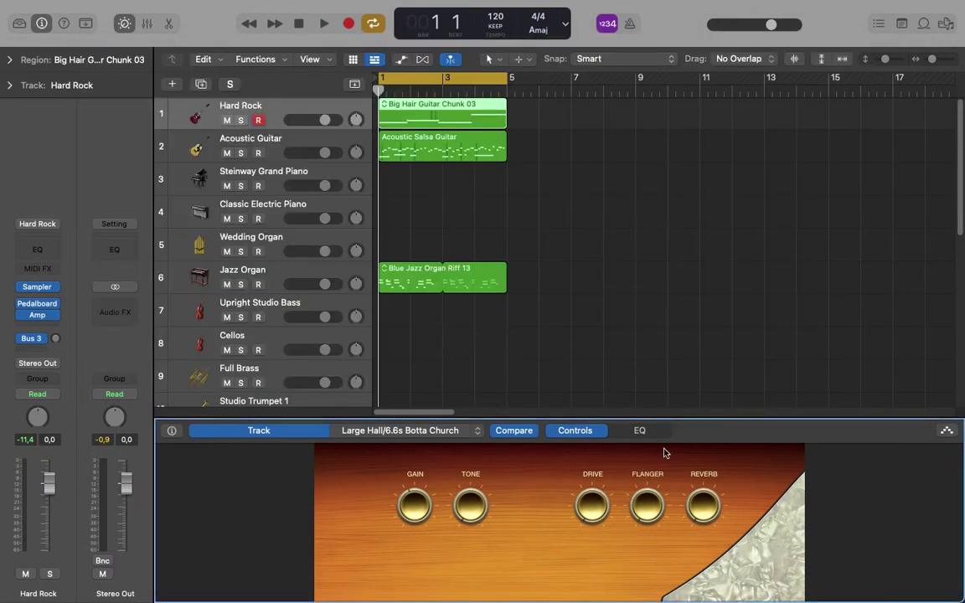
Step: Try the Reverb knob in the Smart Controls by turning it up and down repeatedly
left_click_drag(704, 517, 577, 436)
left_click_drag(702, 504, 699, 368)
left_click_drag(711, 517, 706, 573)
left_click_drag(704, 509, 713, 541)
left_click_drag(703, 513, 695, 256)
Step: Solo the Hard Rock track and start playback
left_click(240, 120)
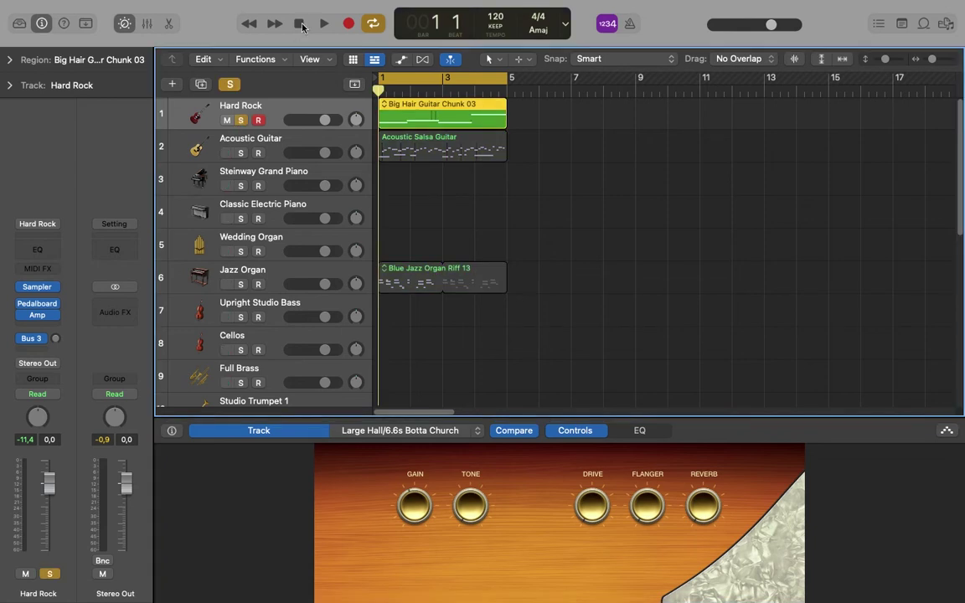
left_click(325, 24)
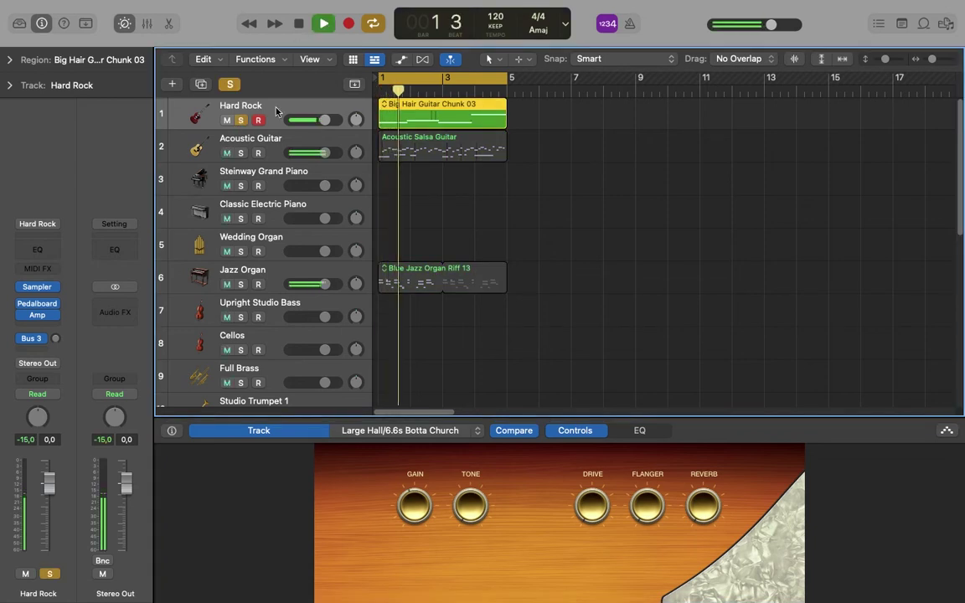
Step: Set the Gain Smart Control to 6.5 and, with Amp Designer open, set the Tone knob to 0.0 during playback
left_click_drag(404, 509, 405, 472)
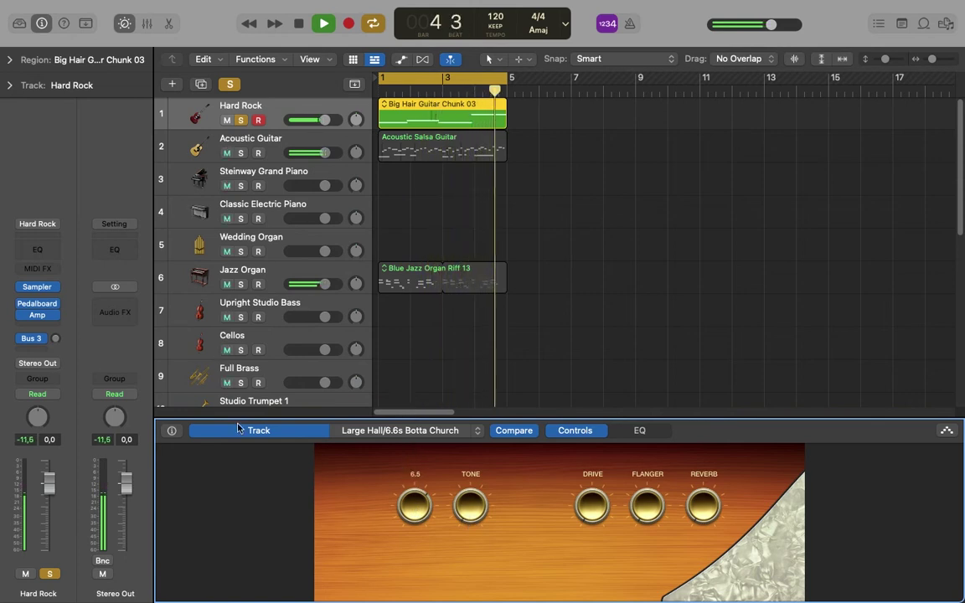
left_click(38, 316)
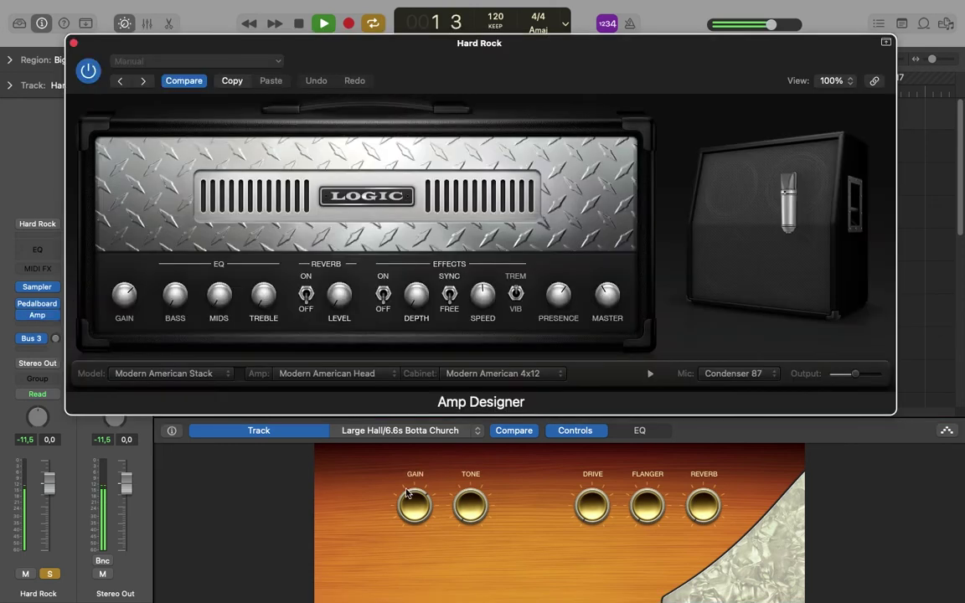
left_click_drag(453, 463, 478, 510)
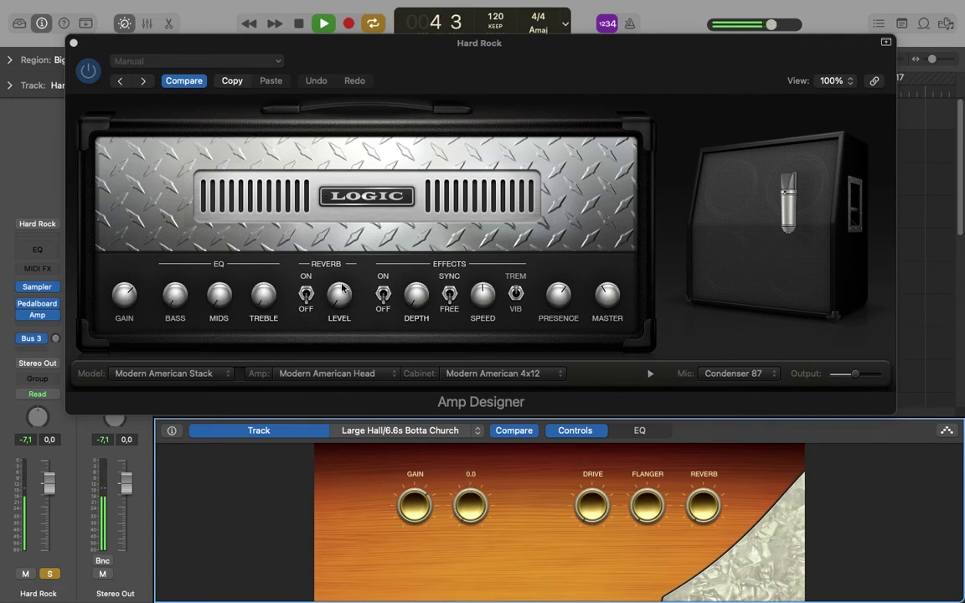
Step: Swap Amp Designer for the Pedalboard plug-in, adjust the Drive and Reverb Smart Controls during playback, and set Flanger to 0.0 %
left_click(74, 43)
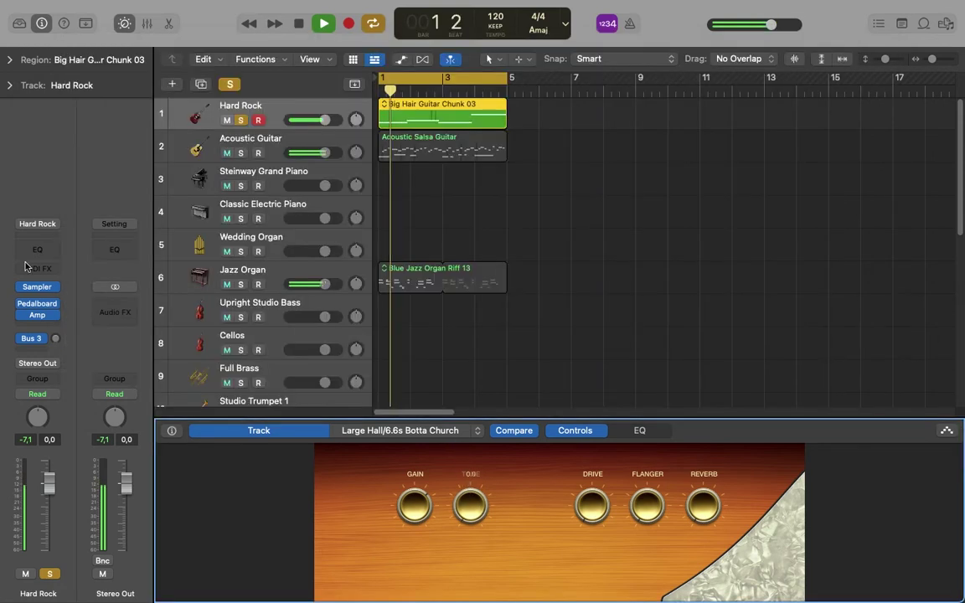
left_click(36, 307)
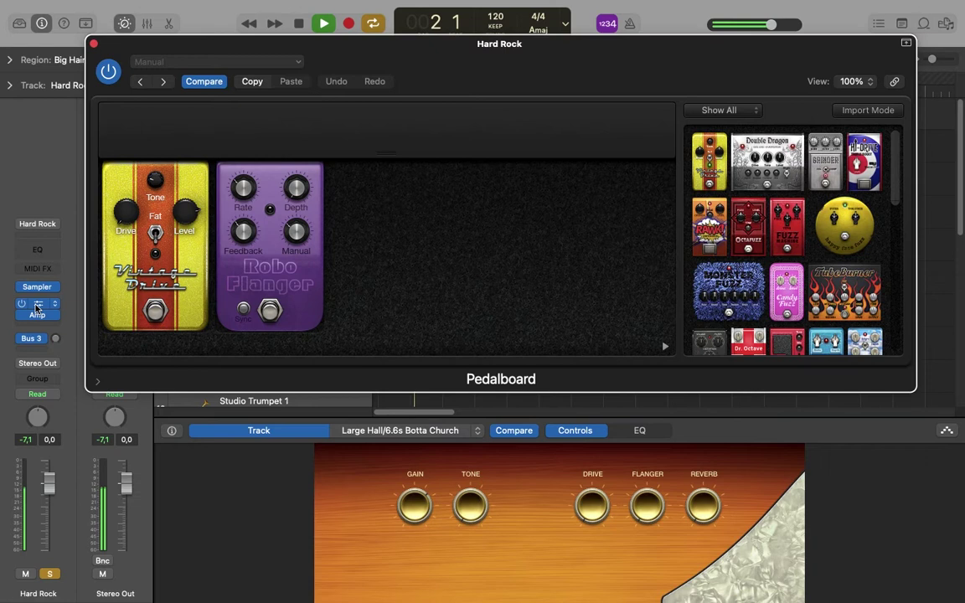
left_click(573, 471)
mouse_move(573, 467)
left_mouse_down()
mouse_move(560, 354)
mouse_move(508, 392)
mouse_move(589, 460)
left_mouse_up()
left_click_drag(643, 513, 638, 564)
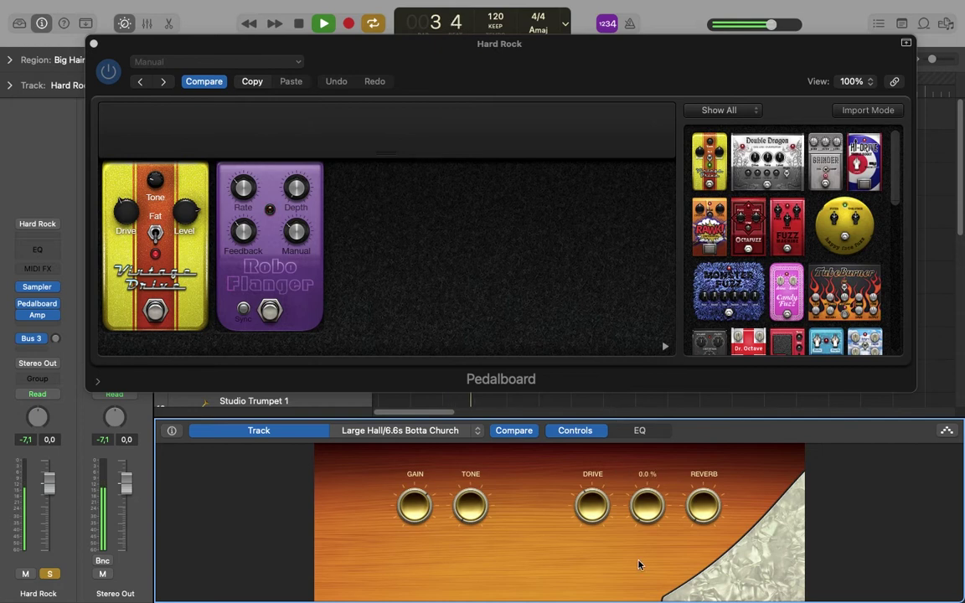
left_click(93, 44)
left_click_drag(701, 517, 683, 532)
Step: Stop playback, return the playhead to the start of the project, and unsolo the Hard Rock track
key("space")
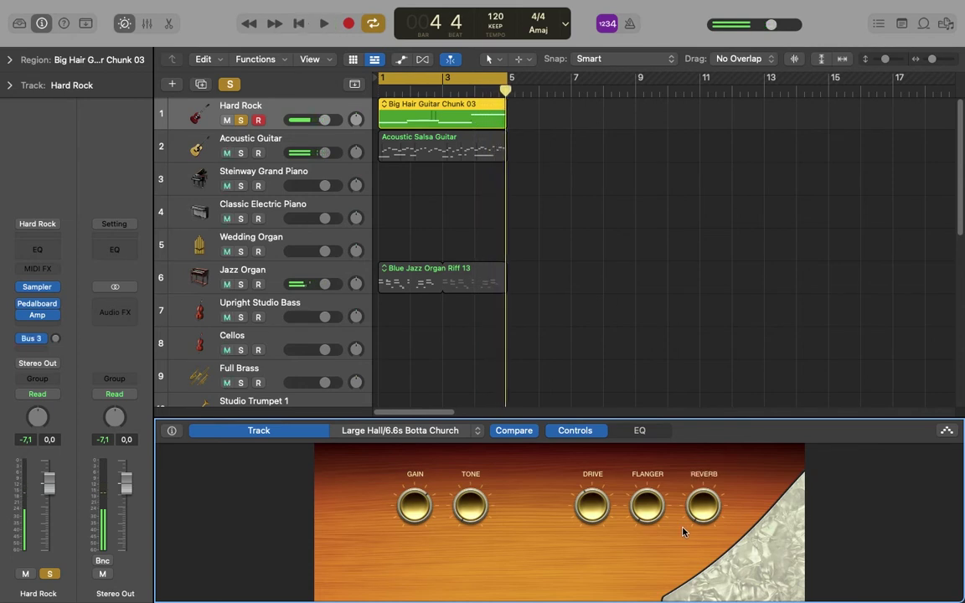
key("Return")
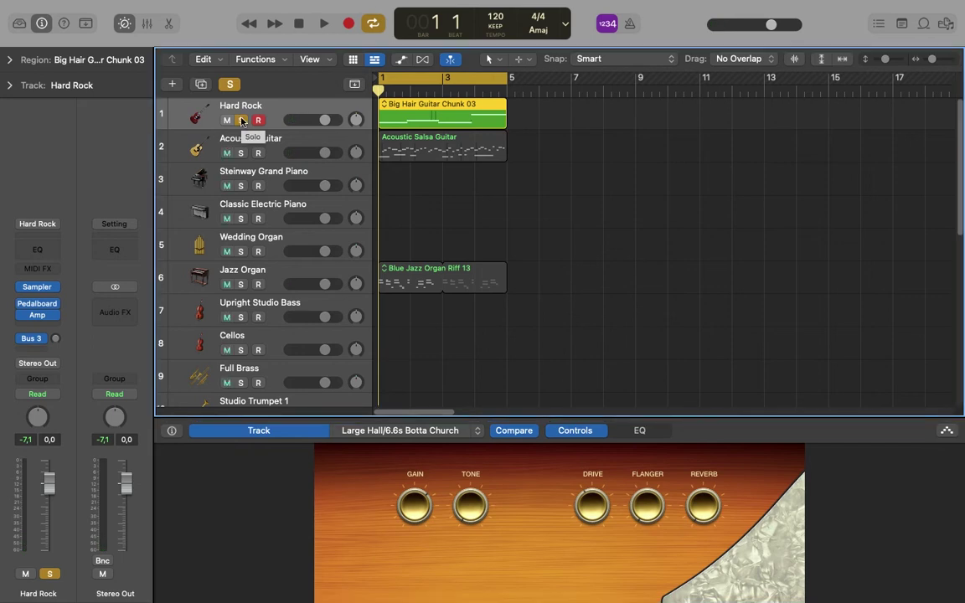
left_click(242, 121)
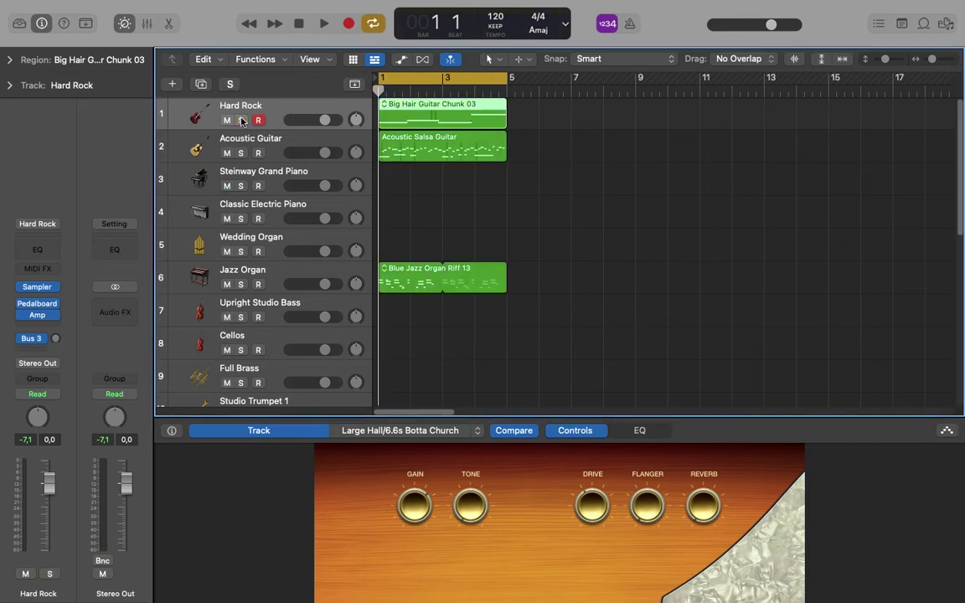
Step: On the Acoustic Guitar track, set the Low Smart Control to -6.0 dB and High to +6.0 dB with Channel EQ open
left_click(192, 148)
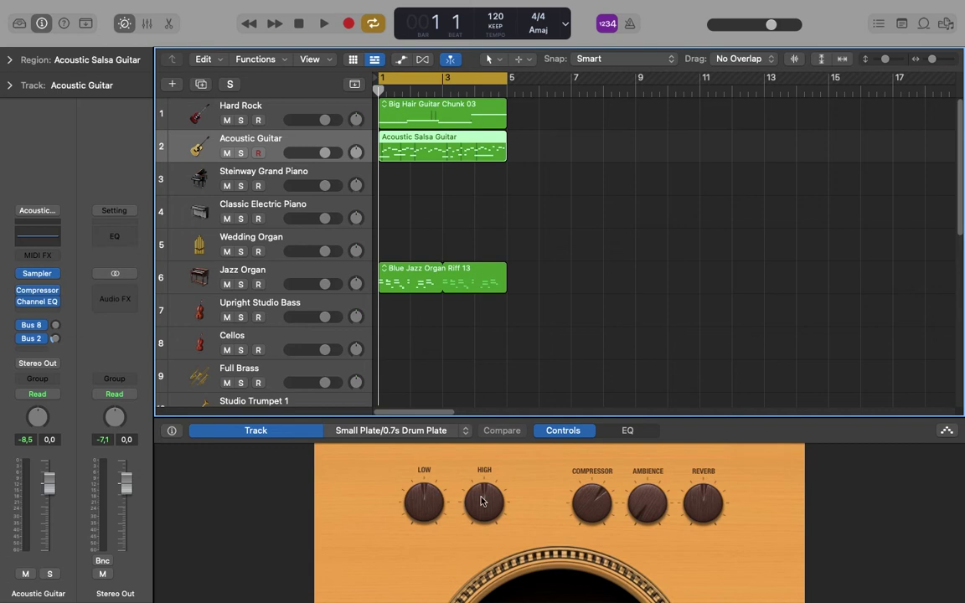
left_click(36, 238)
left_click_drag(609, 166, 500, 69)
left_click_drag(419, 514, 427, 541)
left_click_drag(482, 506, 470, 400)
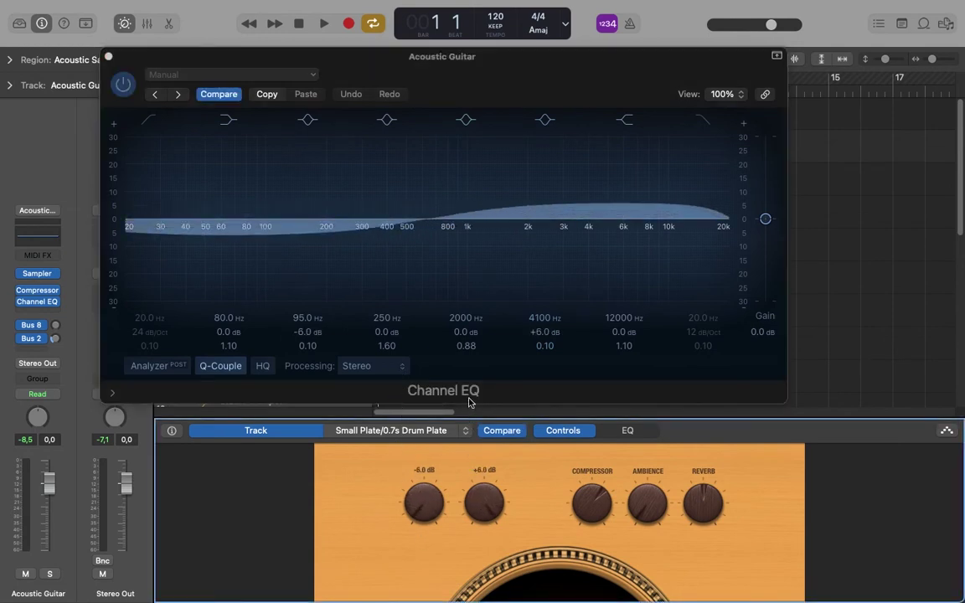
left_click(107, 57)
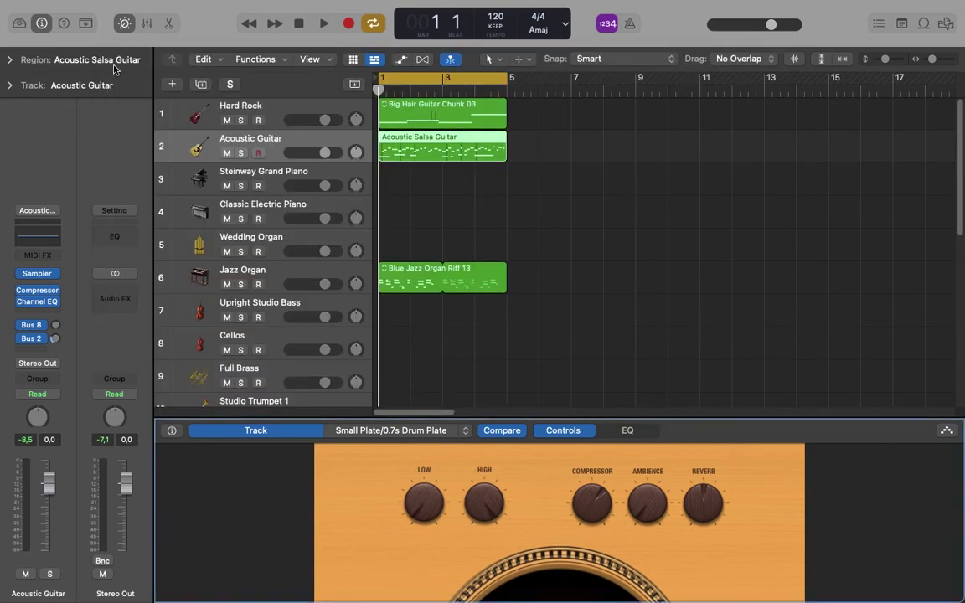
Step: Open the Acoustic Guitar's Compressor plug-in at 87% view and set the Compressor Smart Control to -10.0 dB
left_click_drag(595, 509, 599, 527)
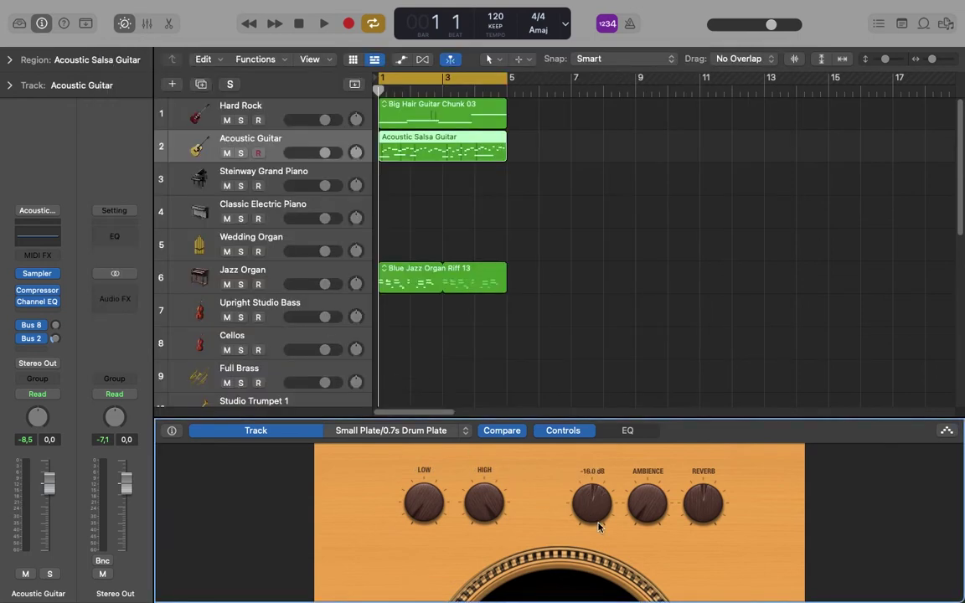
left_click(39, 290)
left_click_drag(591, 77, 296, 9)
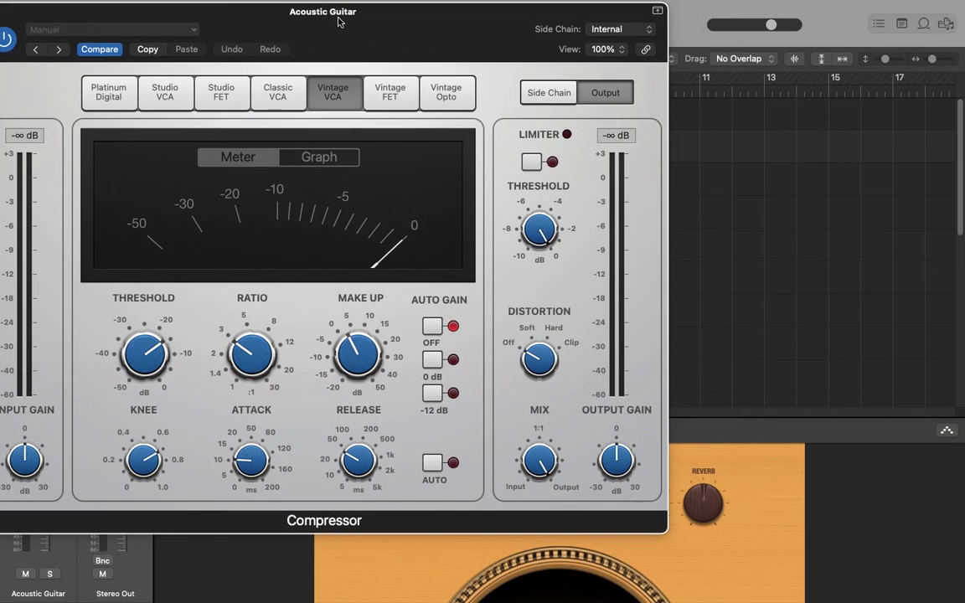
left_click_drag(662, 533, 575, 472)
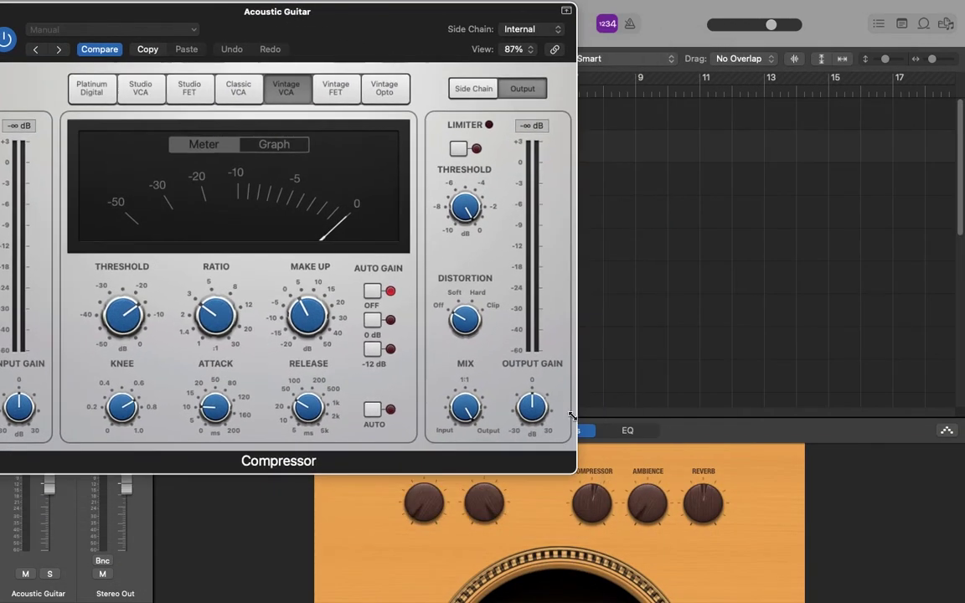
left_click_drag(585, 527, 611, 550)
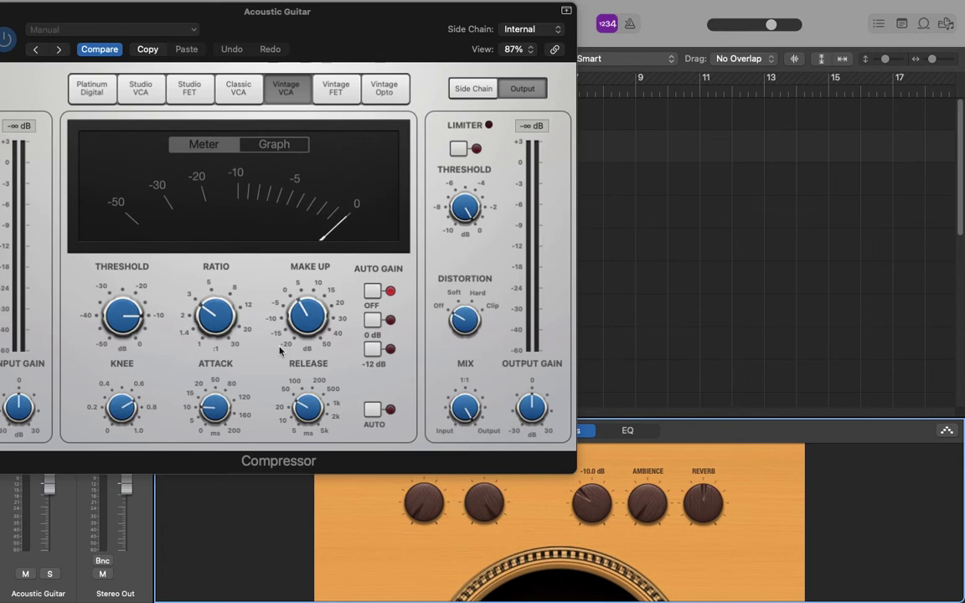
Step: Sweep the Compressor Smart Control through its range down to its lowest setting, and close the Compressor plug-in
mouse_move(140, 310)
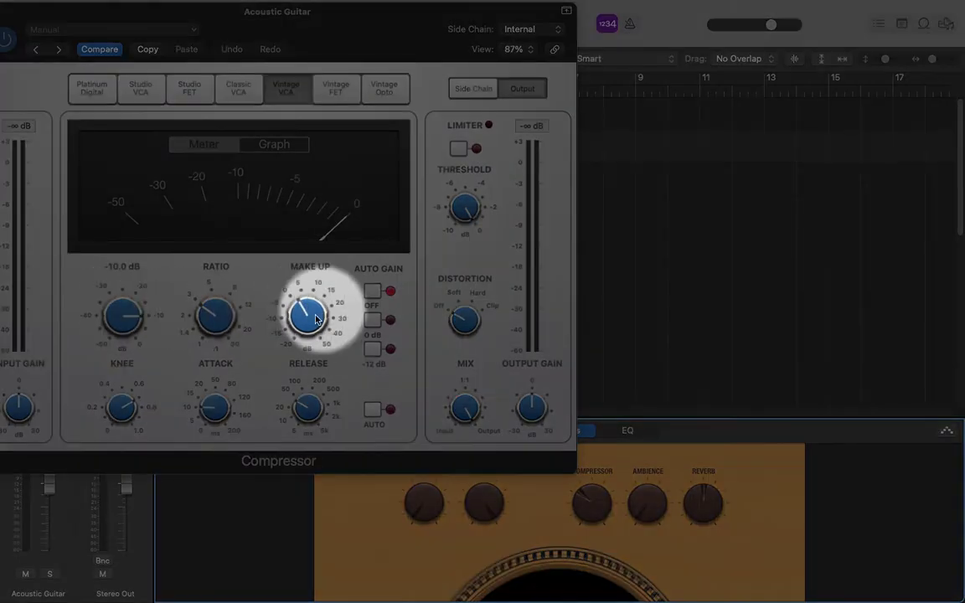
mouse_move(308, 315)
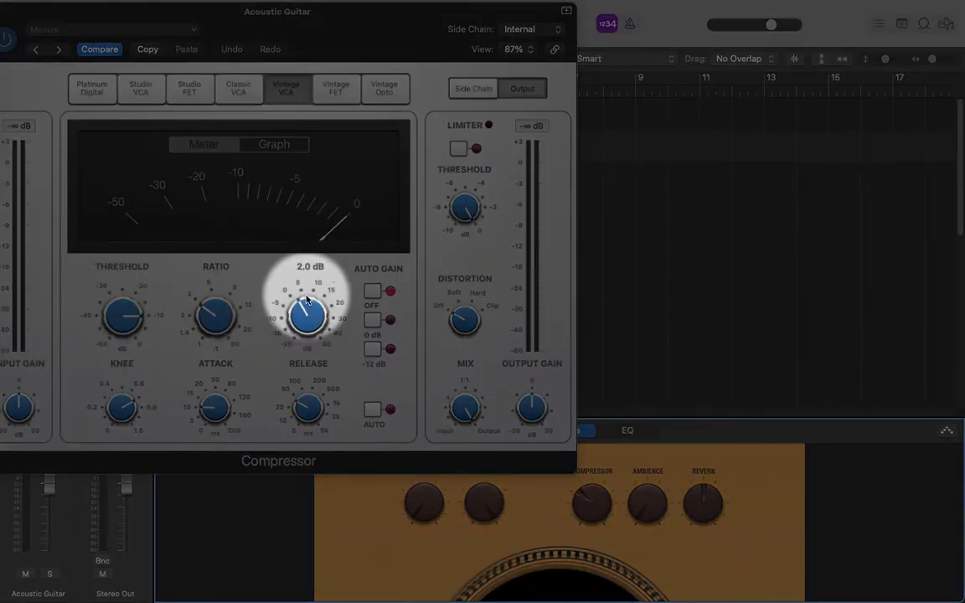
left_click_drag(589, 505, 604, 590)
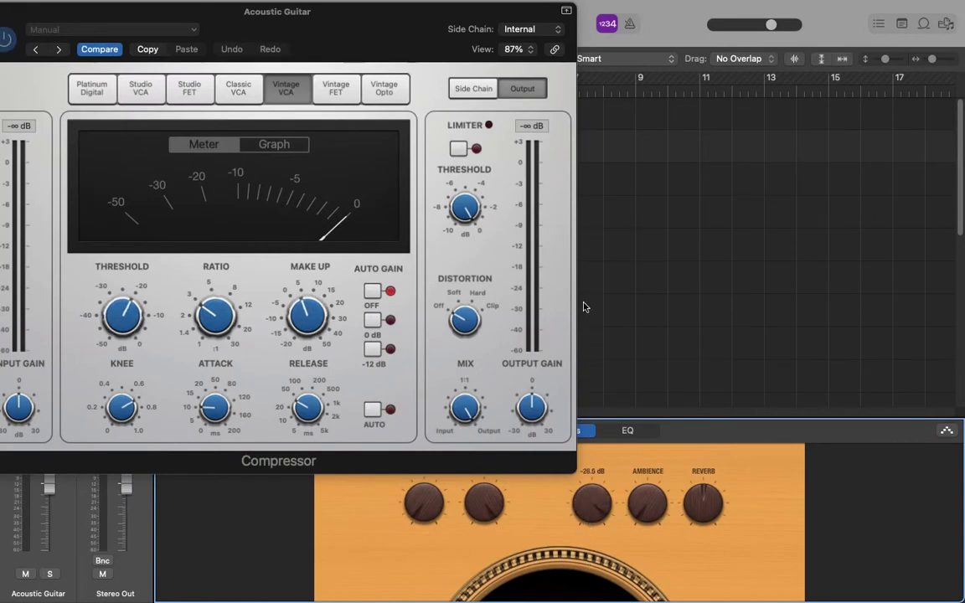
left_click_drag(55, 9, 135, 9)
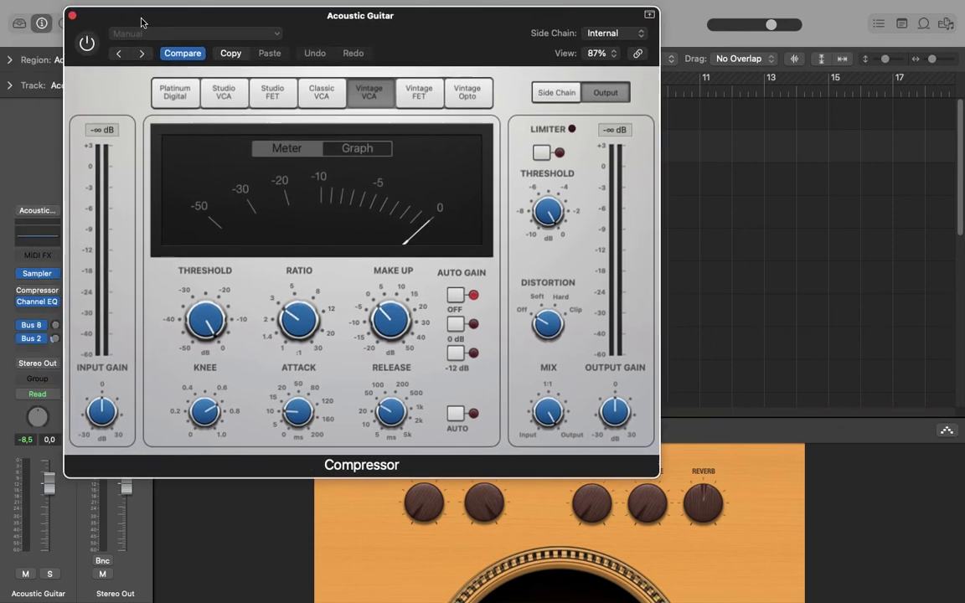
left_click(67, 13)
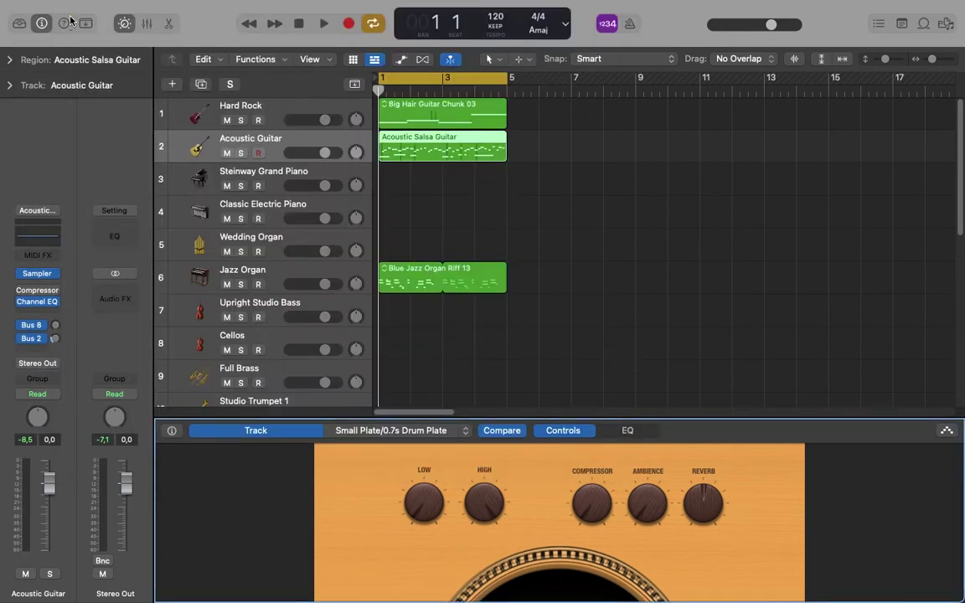
Step: Select the Steinway Grand Piano, Classic Electric Piano and Wedding Organ tracks in turn to view their Smart Controls
left_click(188, 180)
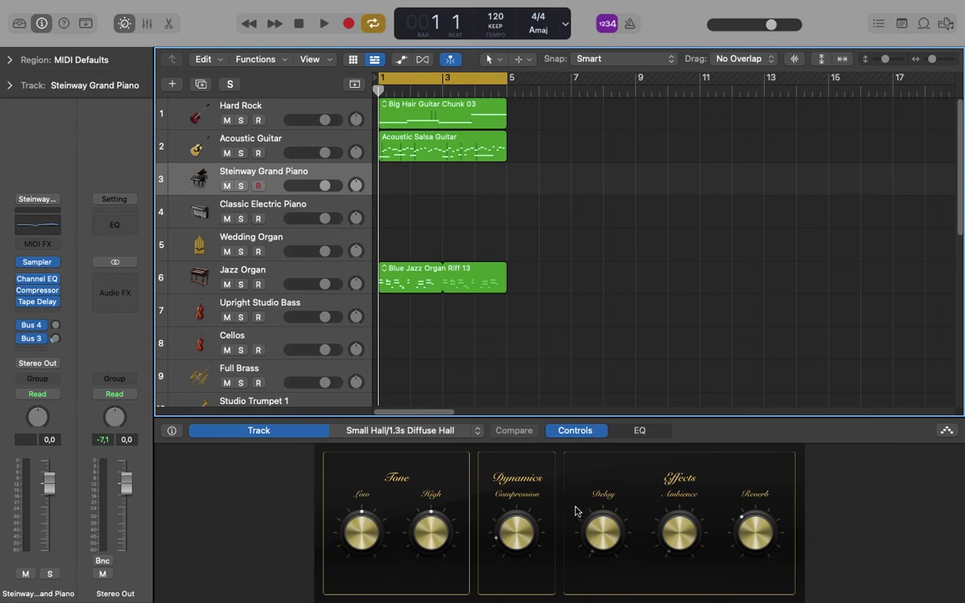
left_click(198, 214)
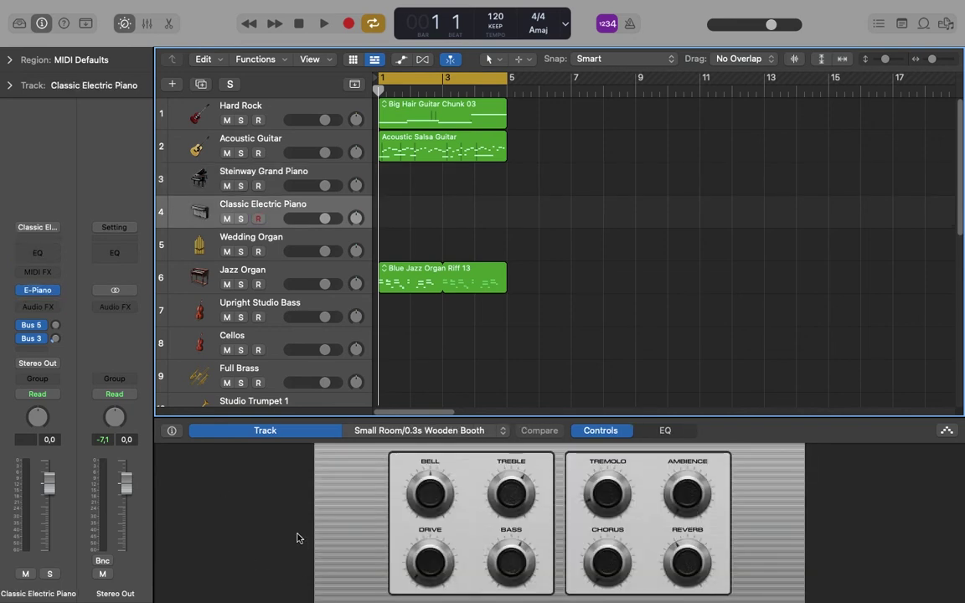
left_click(198, 244)
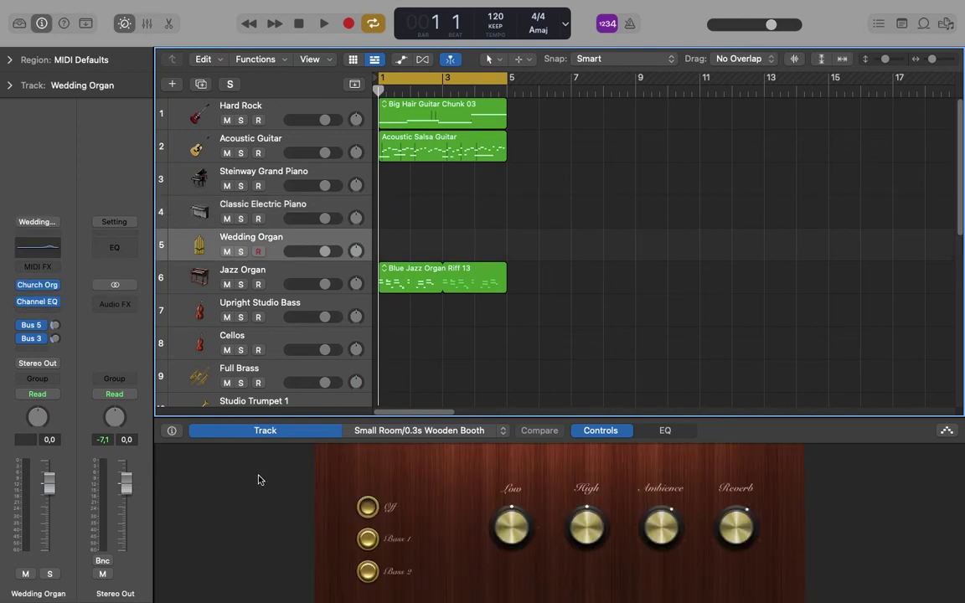
Step: Select the Jazz Organ track and push in its second and third drawbars (5⅓' and 8') in the Smart Controls
left_click(193, 281)
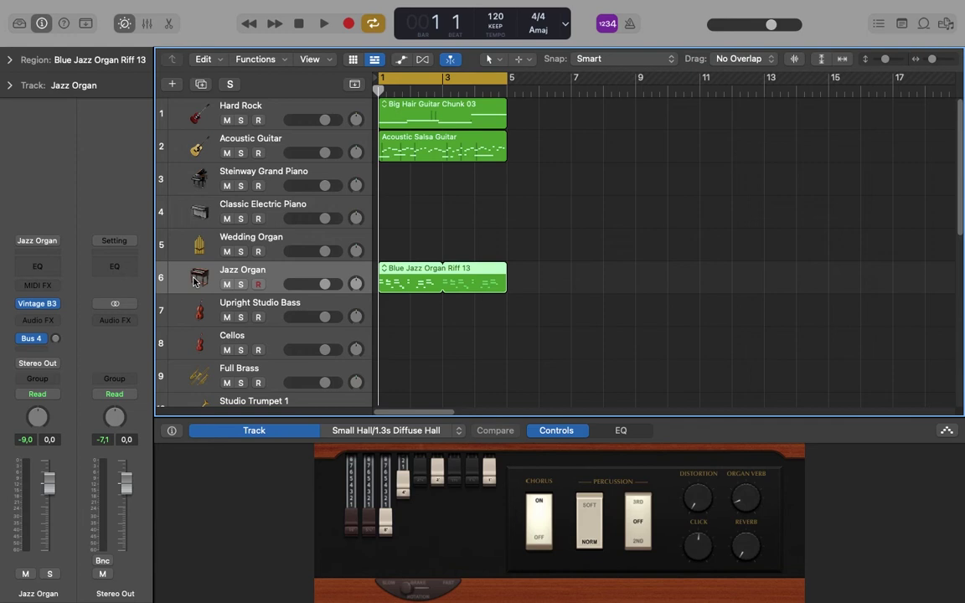
left_click_drag(391, 532, 389, 458)
left_click_drag(372, 532, 374, 464)
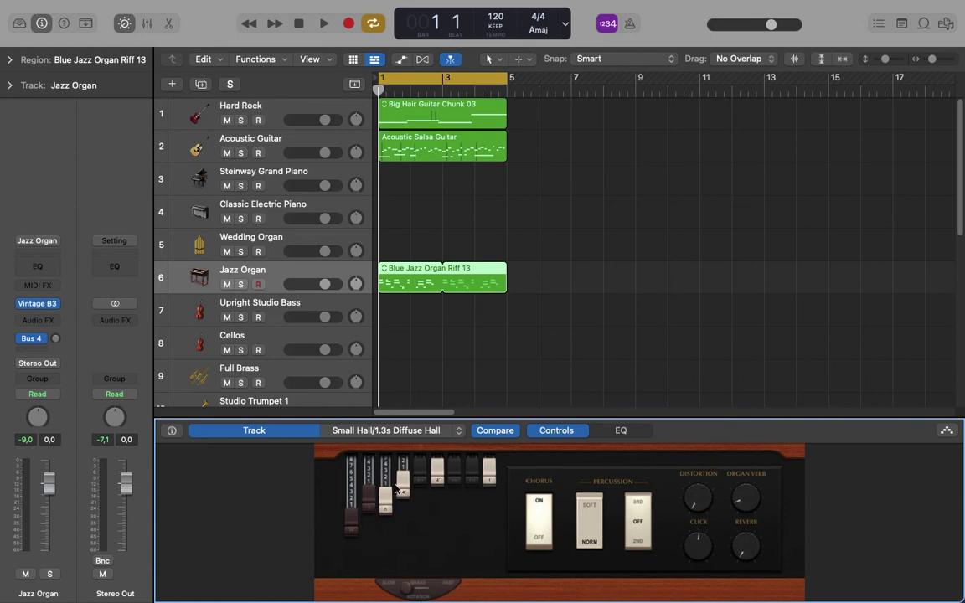
left_click_drag(385, 505, 387, 466)
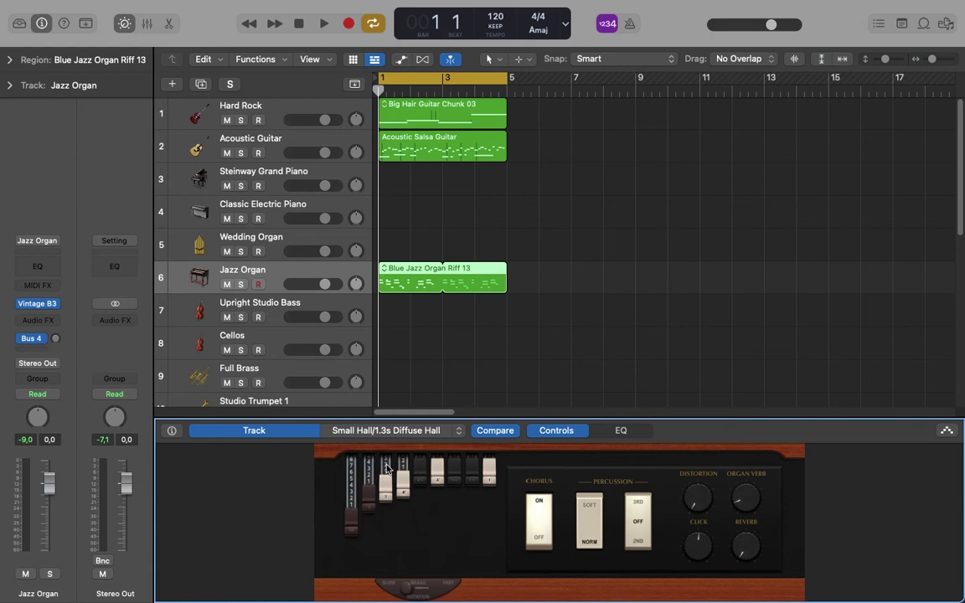
Step: Solo the Jazz Organ track and pull out its 5⅓', 4', 2⅔', 2' and 1' drawbars during playback, stopping when done
left_click(243, 285)
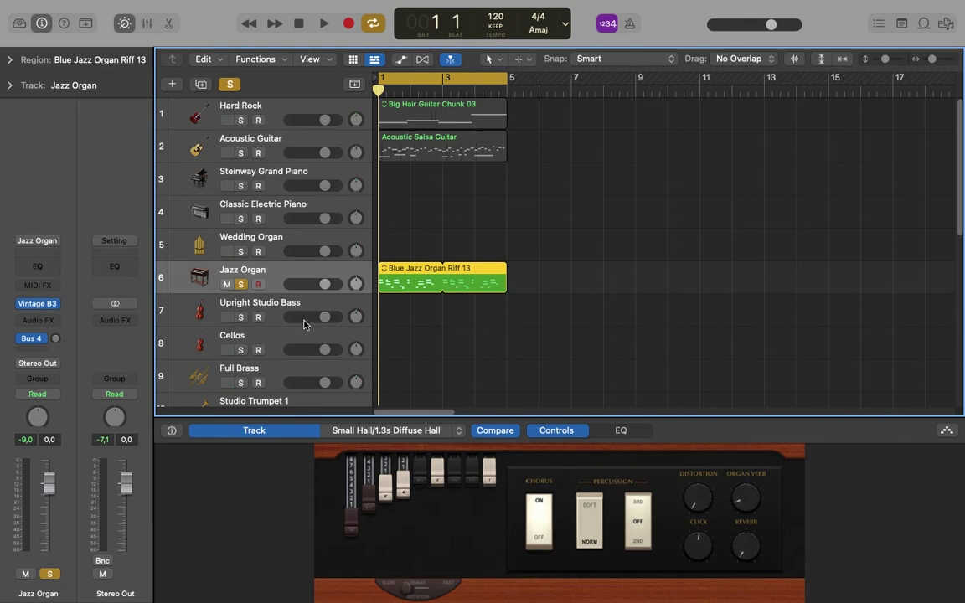
key("space")
left_click_drag(371, 512, 380, 599)
left_click_drag(404, 479, 411, 574)
left_click_drag(420, 468, 429, 549)
left_click_drag(493, 474, 490, 602)
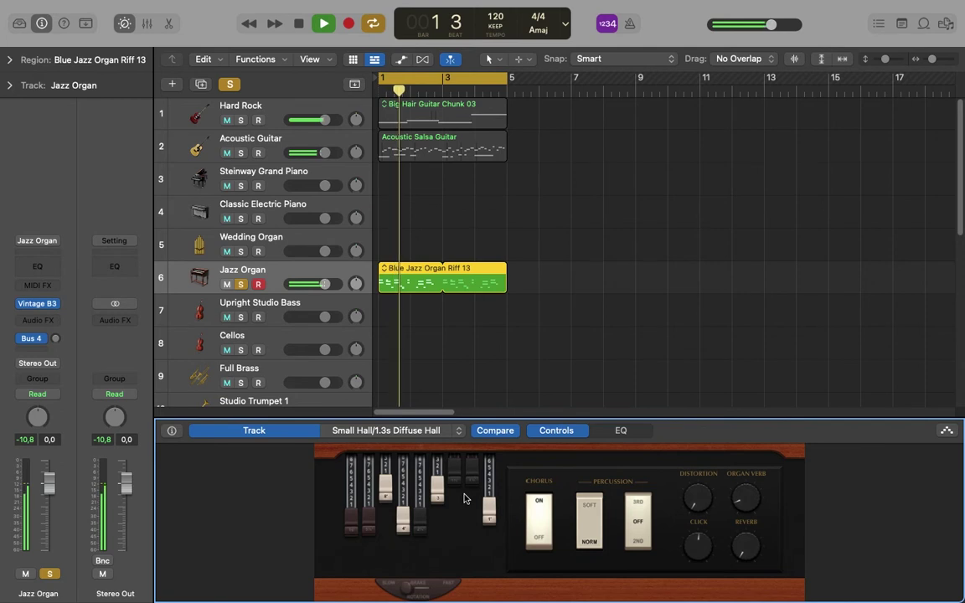
key("space")
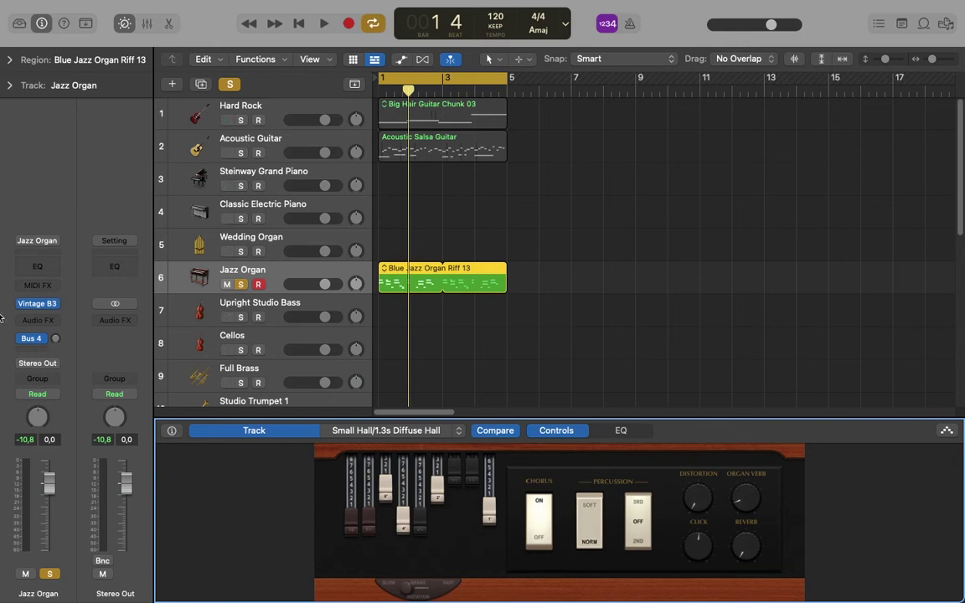
Step: Open the Jazz Organ's Vintage B3 plug-in and shrink its window to 78% so it sits above the Smart Controls
left_click(37, 304)
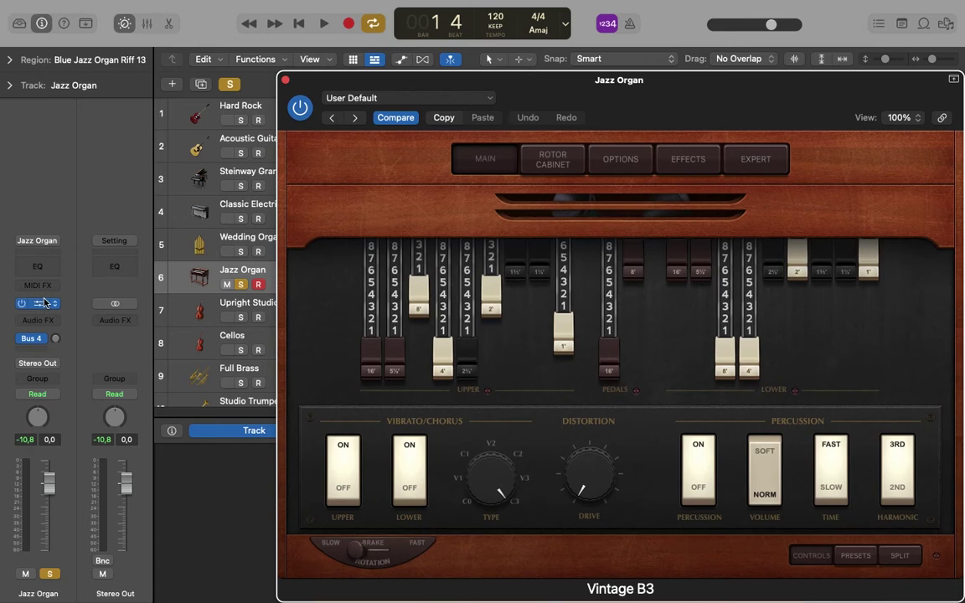
left_click_drag(787, 102, 552, 37)
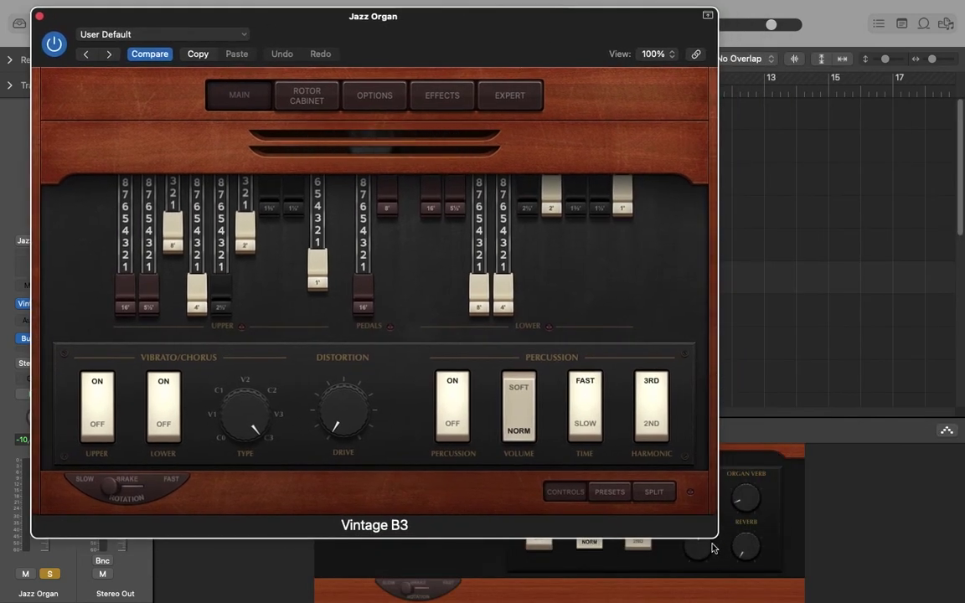
left_click_drag(690, 499, 545, 401)
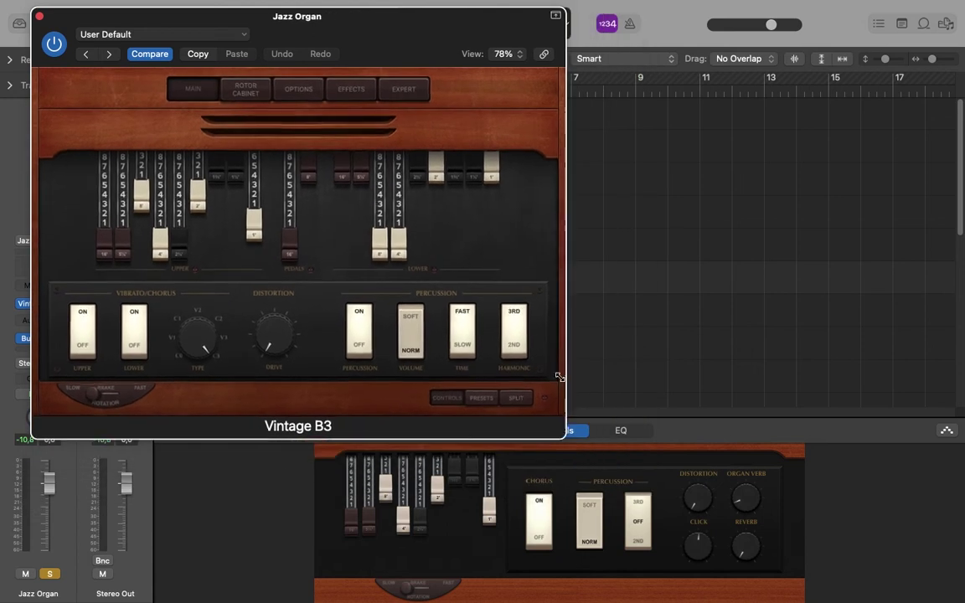
Step: Toggle the Chorus Smart Control repeatedly, leaving it off, and set the Percussion harmonic switch to 2nd
left_click(541, 536)
left_click(540, 536)
left_click(541, 537)
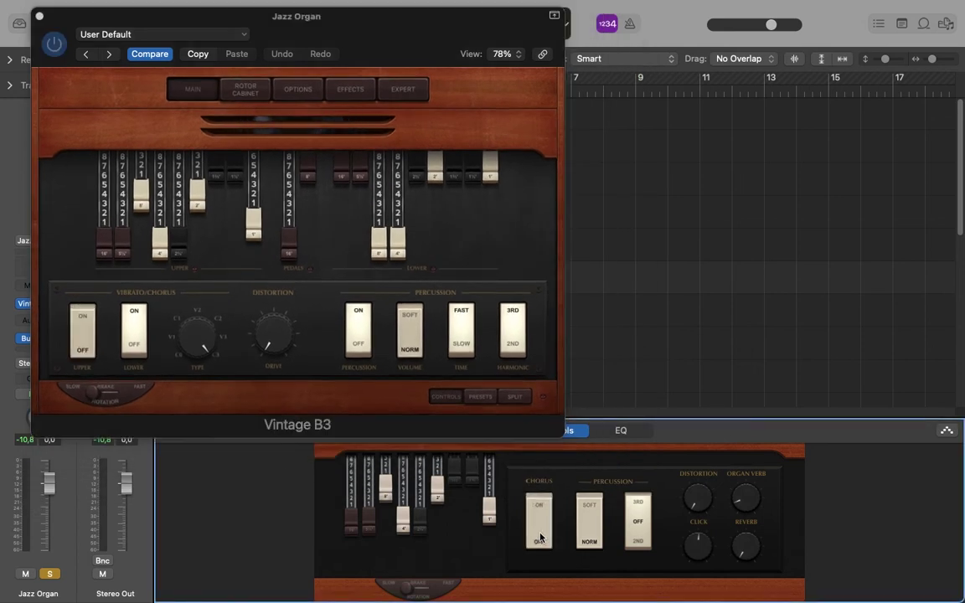
left_click(540, 536)
left_click(540, 536)
left_click(635, 540)
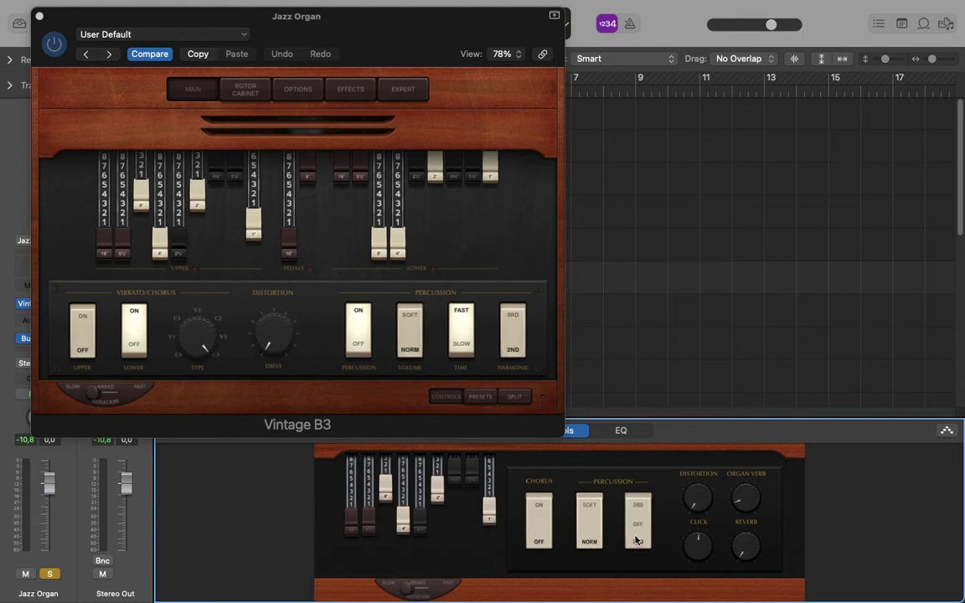
Step: Raise the organ's Distortion slightly, set Click to 4.2 and Organ Verb to 41 %, and close the Vintage B3 plug-in
left_click_drag(702, 503, 694, 565)
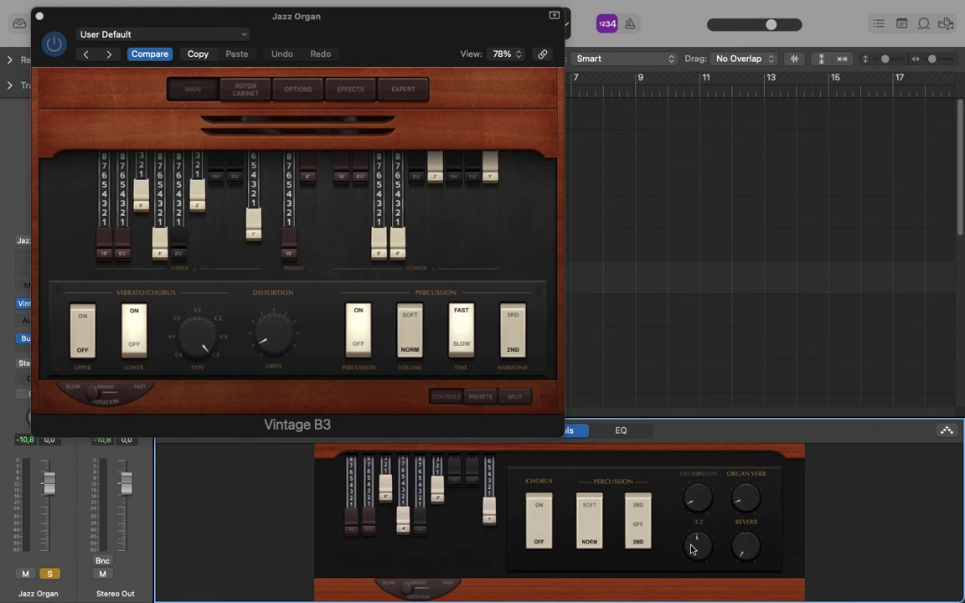
mouse_move(739, 488)
left_mouse_down()
mouse_move(746, 438)
mouse_move(729, 487)
left_mouse_up()
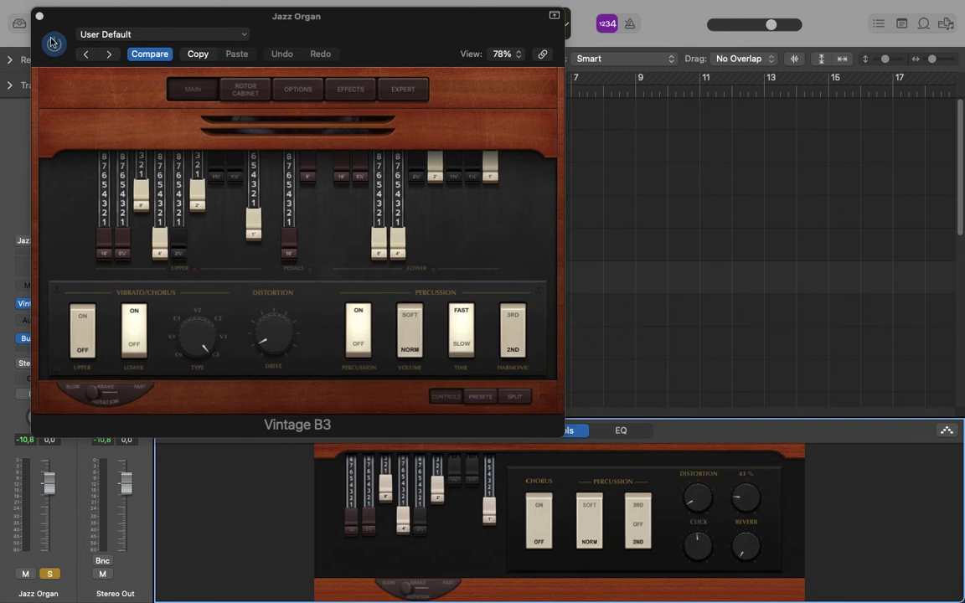
left_click(40, 18)
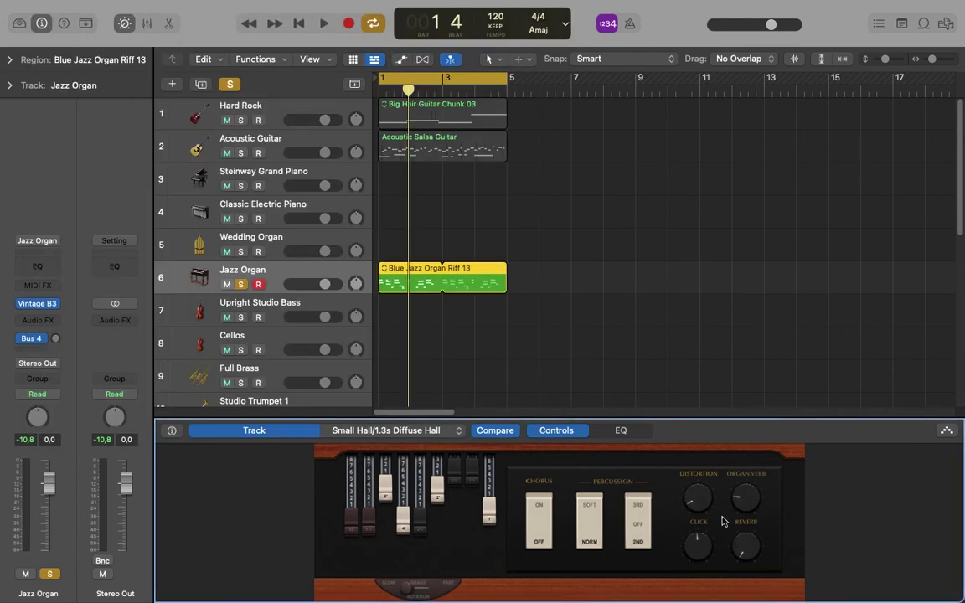
Step: Lower the organ's Organ Verb slightly, sweep its Reverb up and back down, and unsolo the Jazz Organ track
left_click_drag(740, 504, 727, 451)
left_click_drag(744, 553, 714, 471)
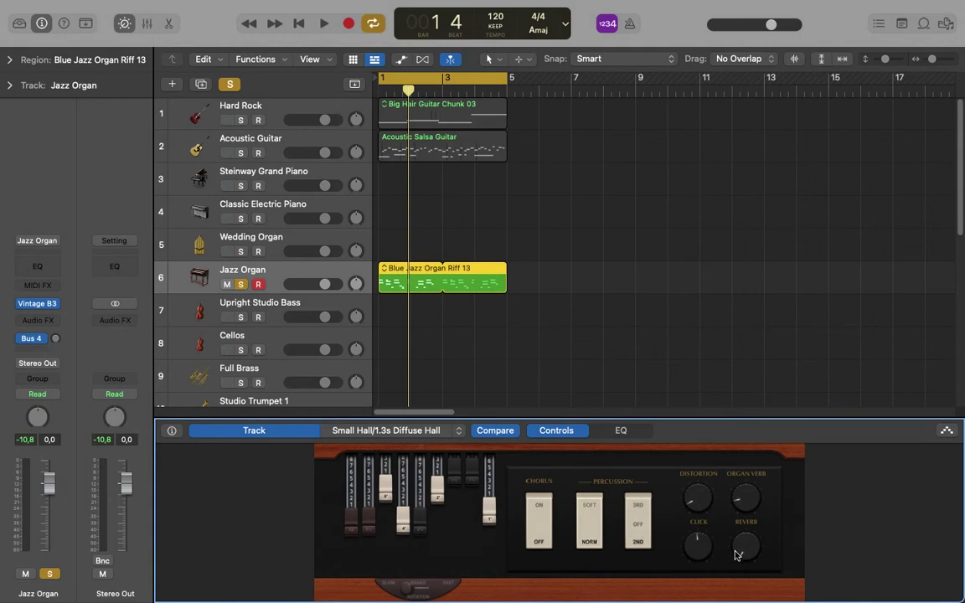
left_click_drag(735, 550, 724, 569)
key("s")
Step: View the Smart Controls of the Upright Studio Bass, Cellos, Full Brass and Studio Trumpet 1 tracks
scroll(432, 282, "down", 1)
scroll(431, 282, "down", 3)
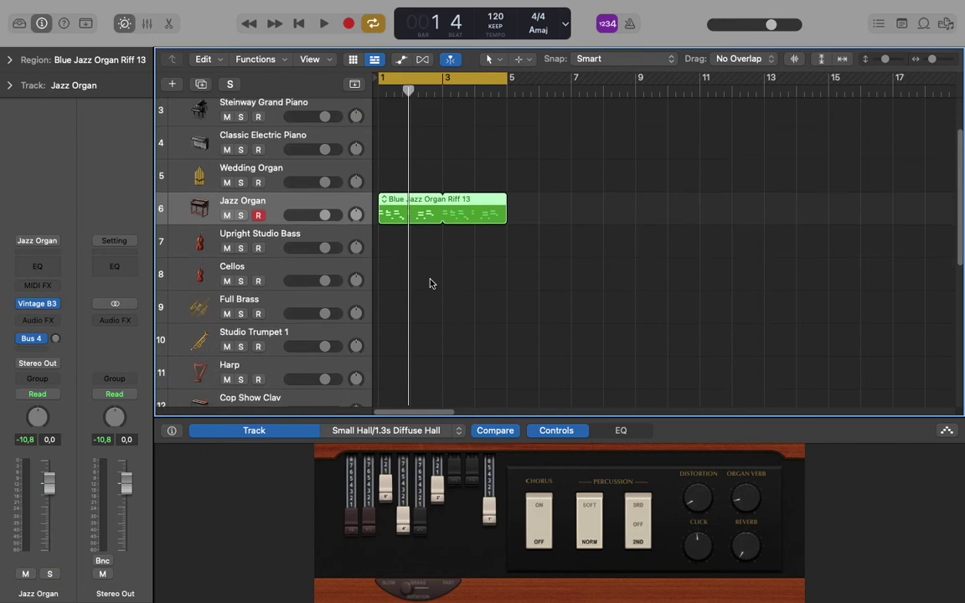
scroll(431, 283, "down", 5)
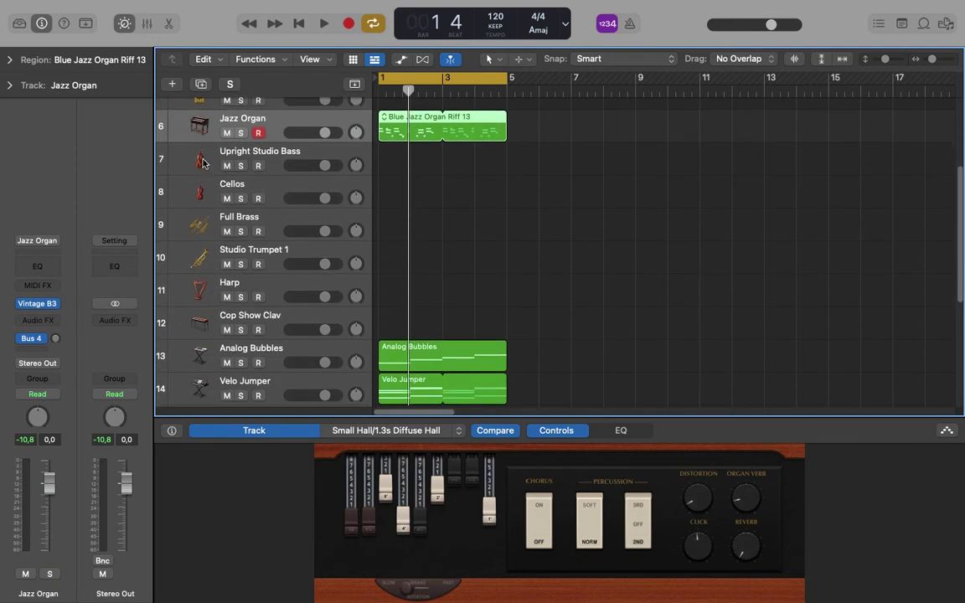
left_click(198, 159)
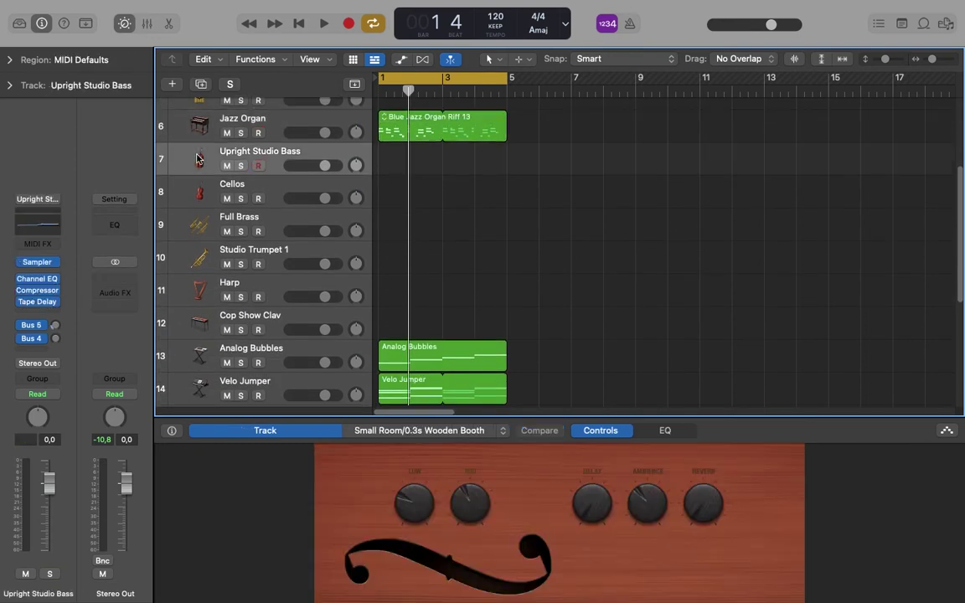
left_click(198, 195)
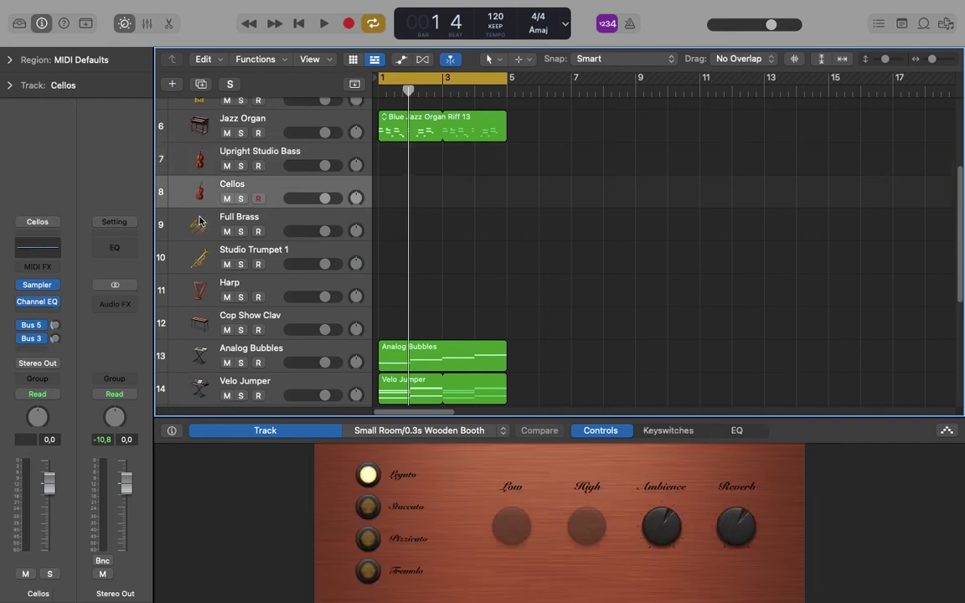
left_click(198, 226)
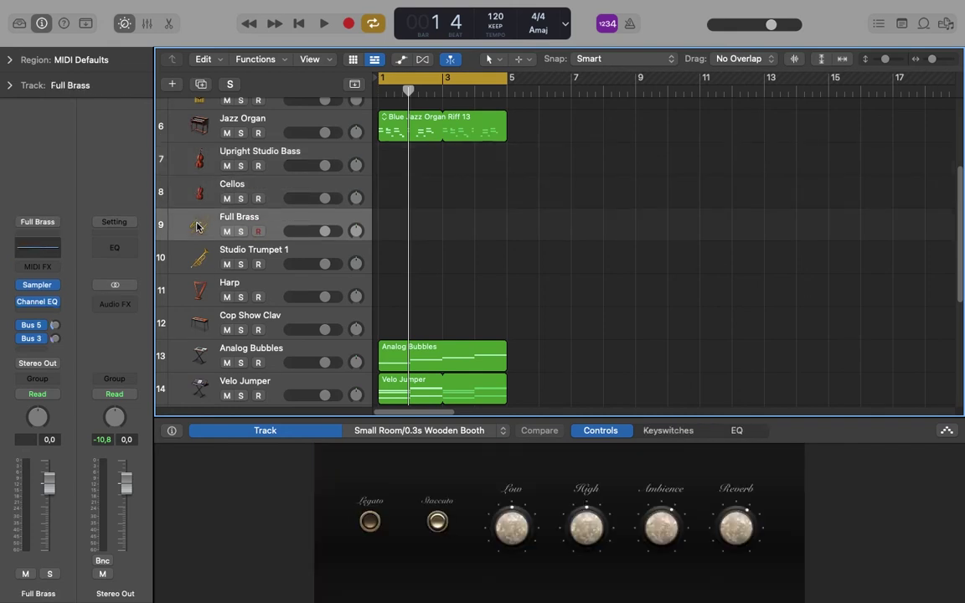
left_click(194, 264)
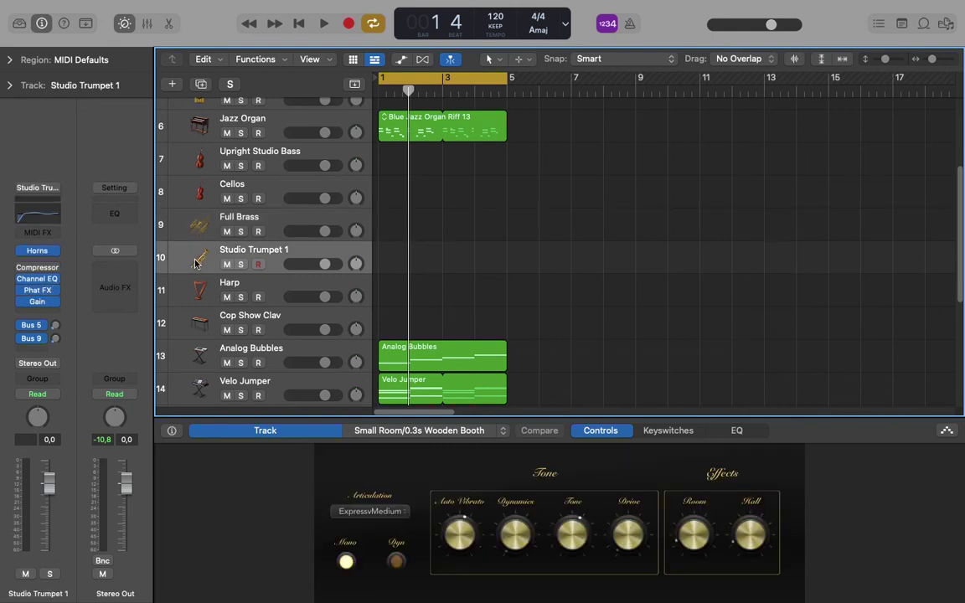
Step: View the Smart Controls of the Harp, Cop Show Clav and Analog Bubbles tracks
left_click(196, 289)
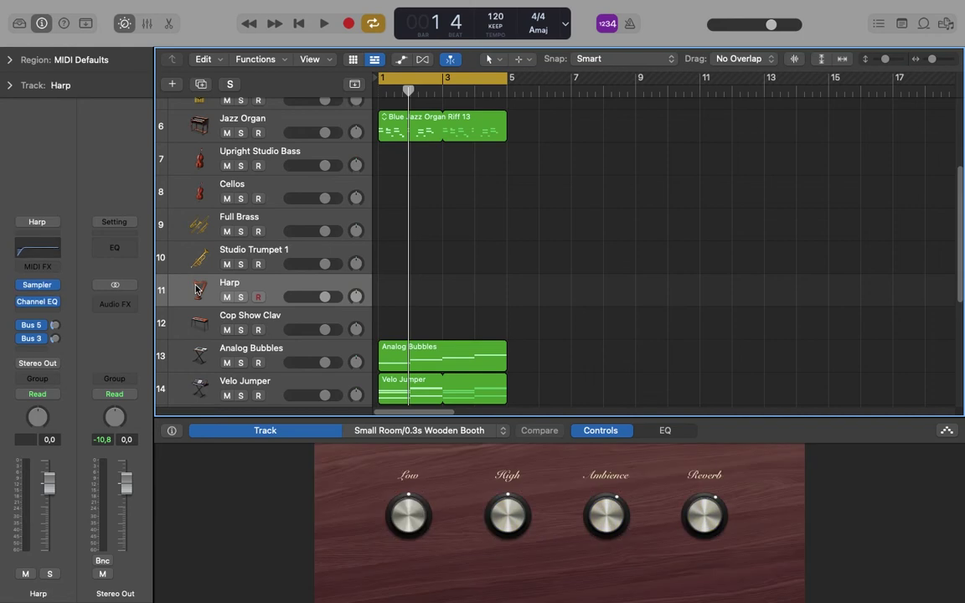
left_click(198, 327)
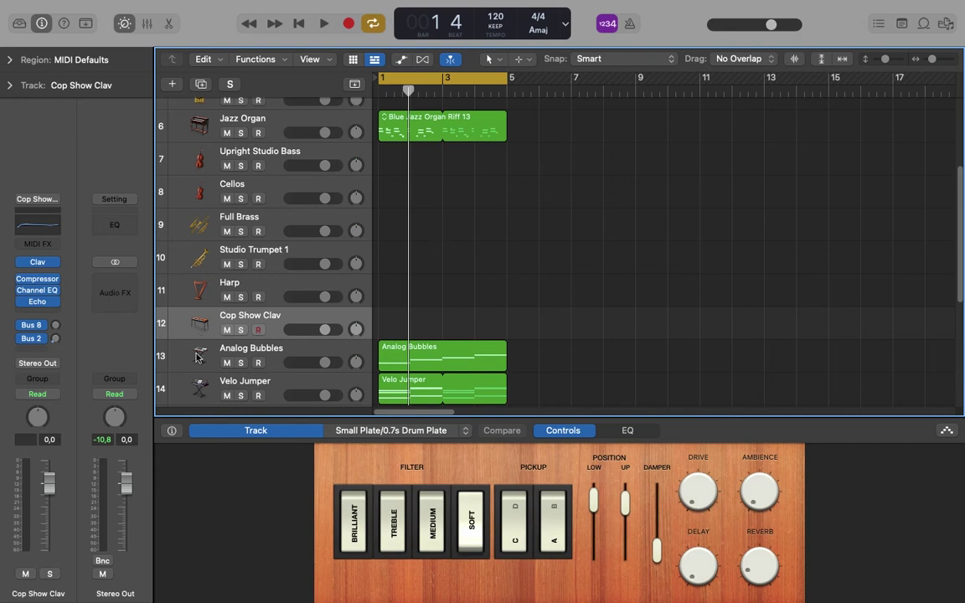
left_click(198, 359)
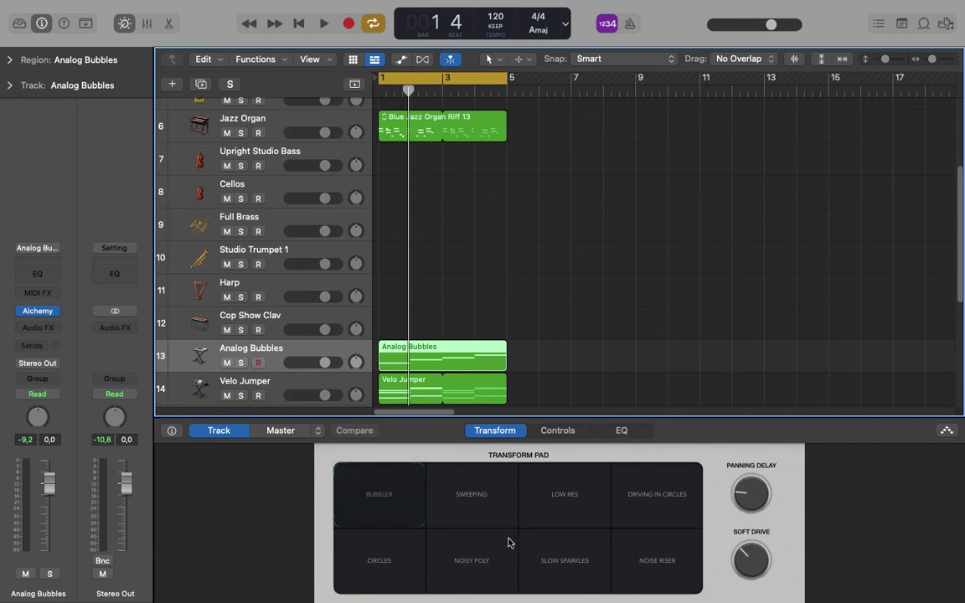
mouse_move(40, 316)
Step: Open the Velo Jumper track's Retro Synth plug-in and shrink its window to 79% so it sits above the Smart Controls
scroll(495, 292, "down", 6)
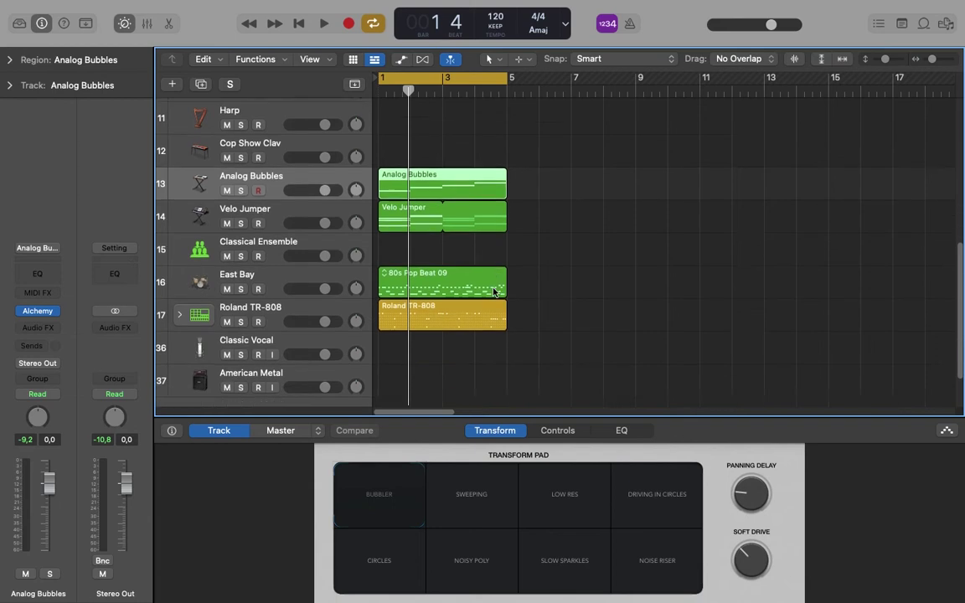
scroll(495, 291, "down", 1)
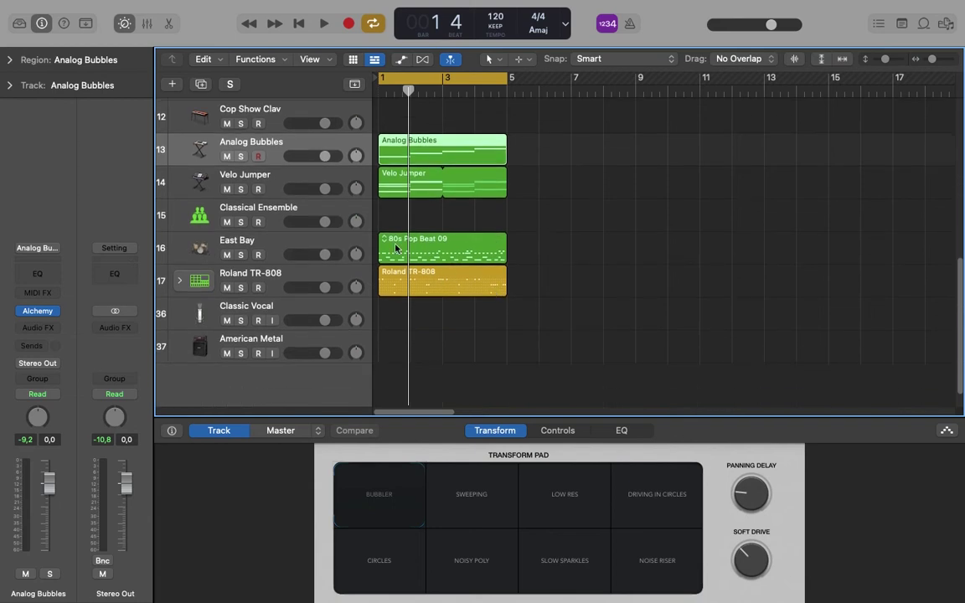
left_click(195, 187)
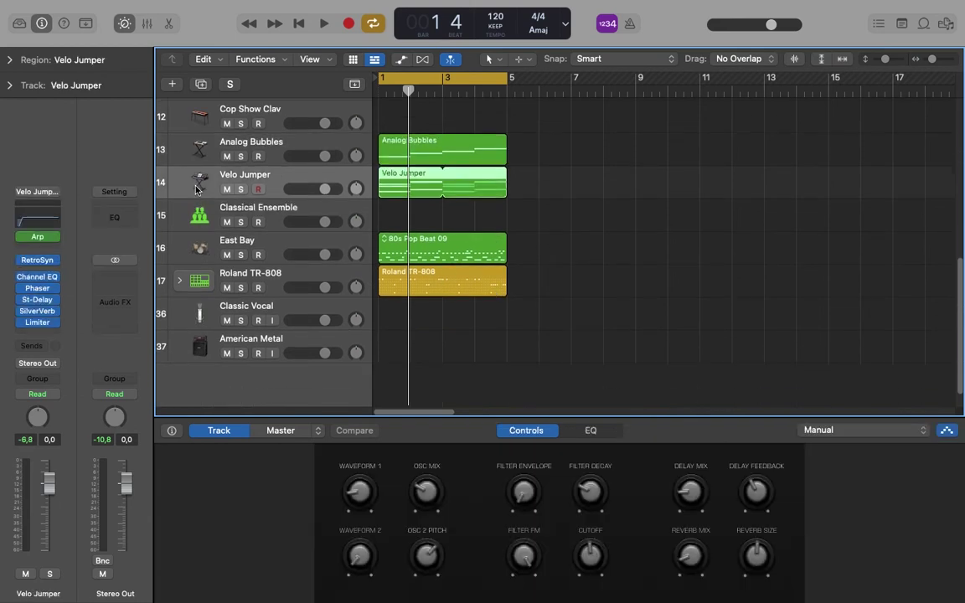
mouse_move(31, 265)
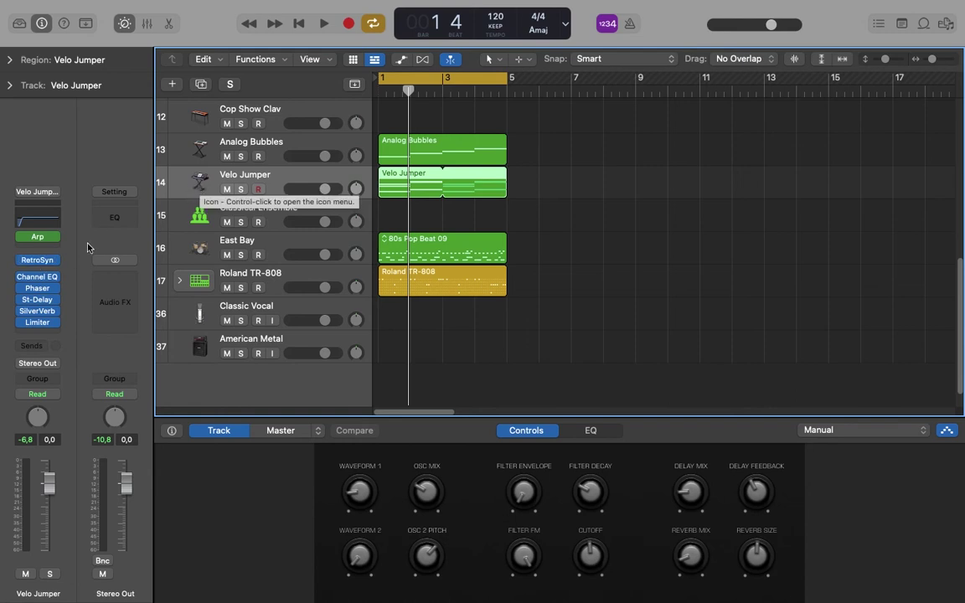
left_click(35, 261)
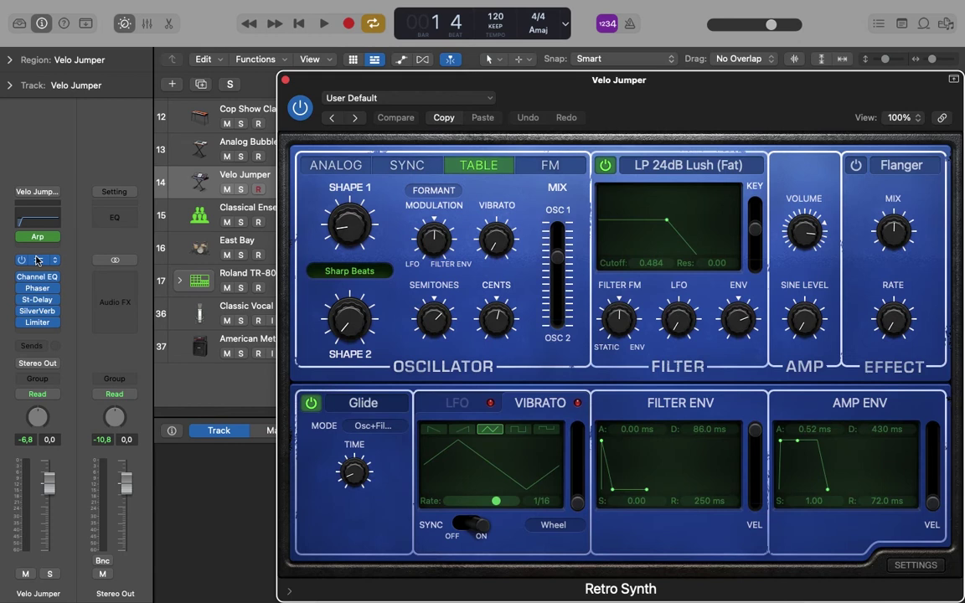
left_click_drag(709, 113, 447, 43)
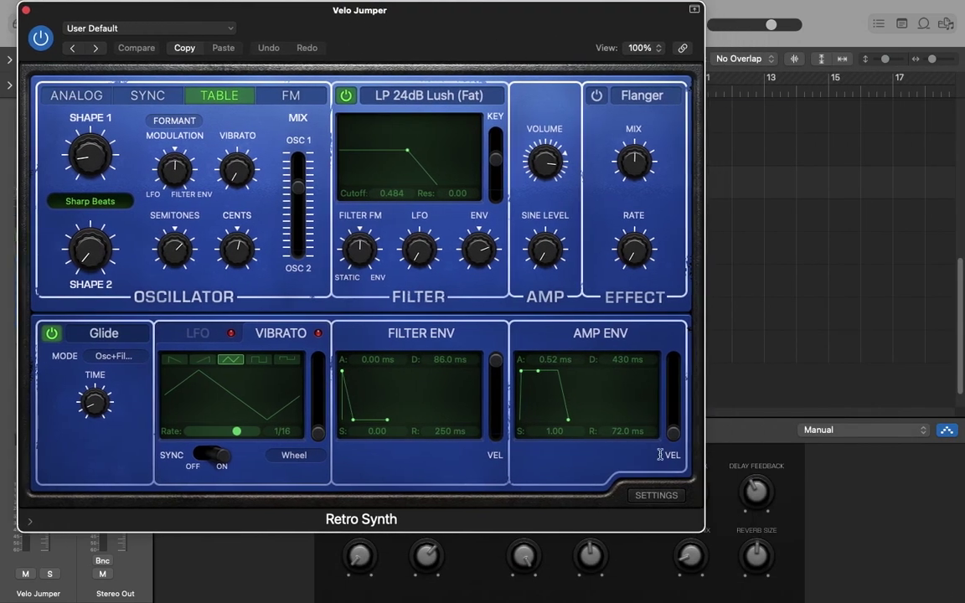
left_click_drag(702, 528, 559, 442)
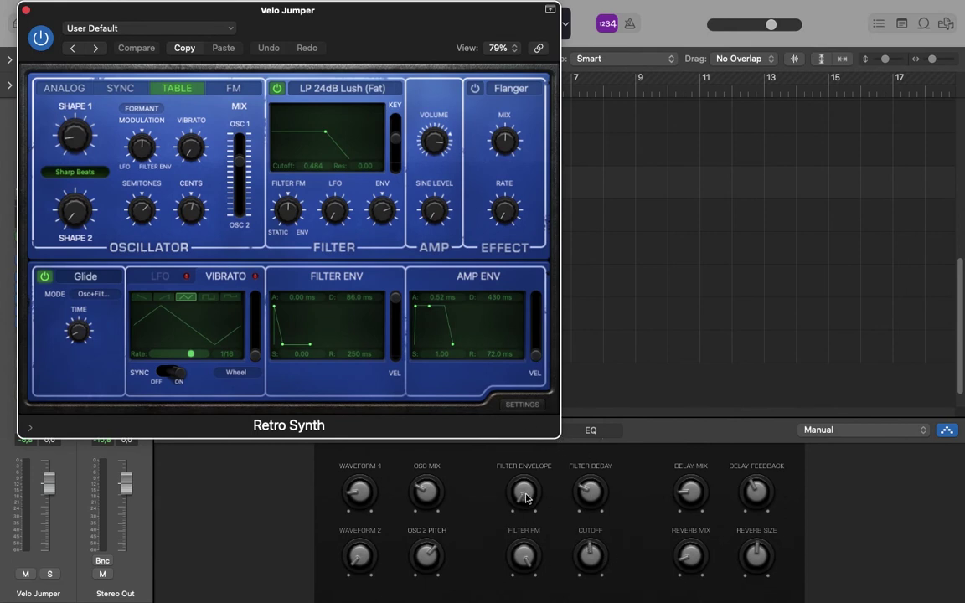
Step: Use Velo Jumper's Smart Controls to set Filter Envelope to 0.444, Filter Decay to 1400 ms and Cutoff to 0.668
left_click_drag(524, 493, 524, 469)
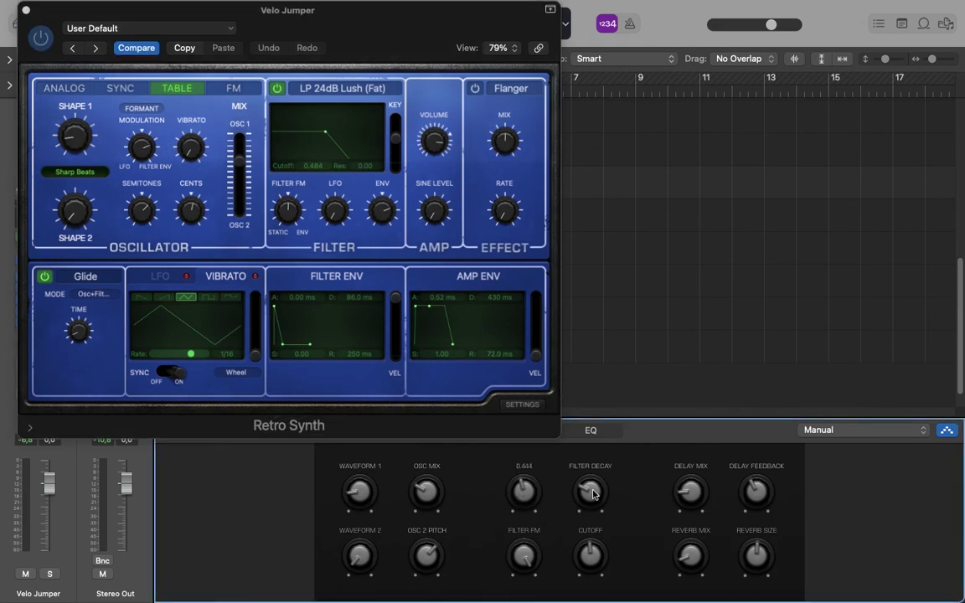
left_click_drag(590, 493, 535, 498)
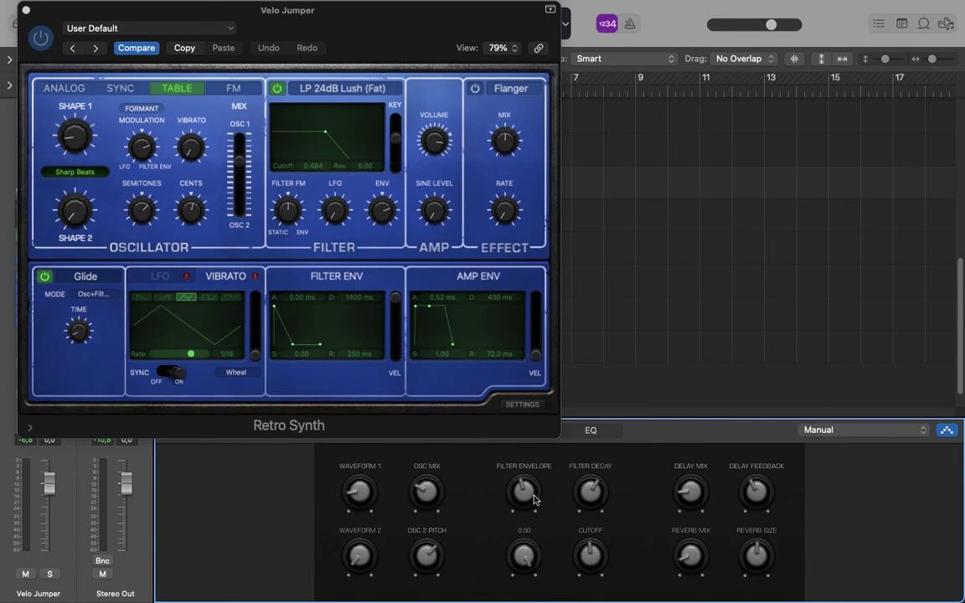
left_click_drag(593, 564, 586, 536)
Step: Solo the Velo Jumper track, start playback, and reposition the Retro Synth window above the Smart Controls
left_click_drag(411, 67, 652, 375)
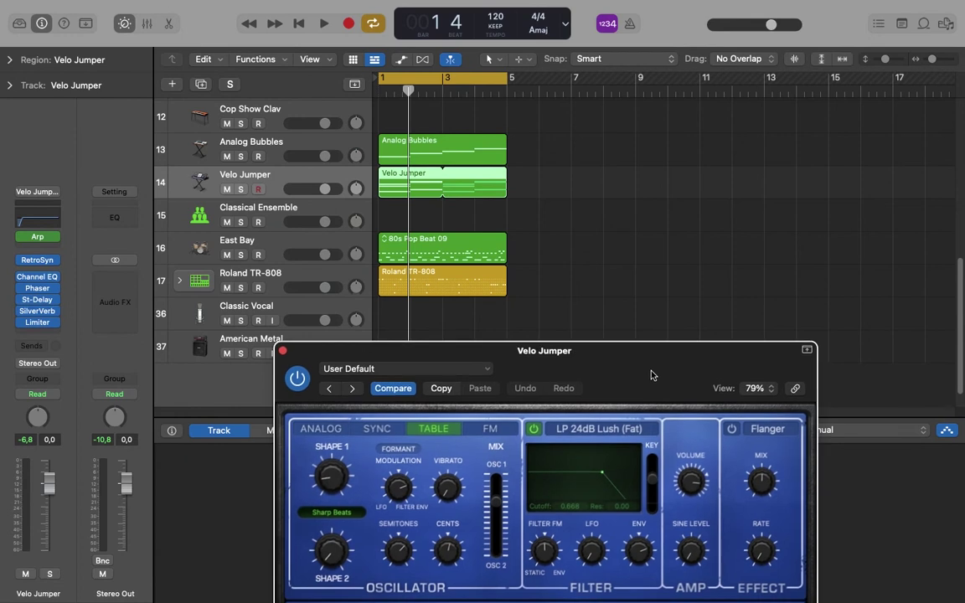
left_click(240, 190)
key("space")
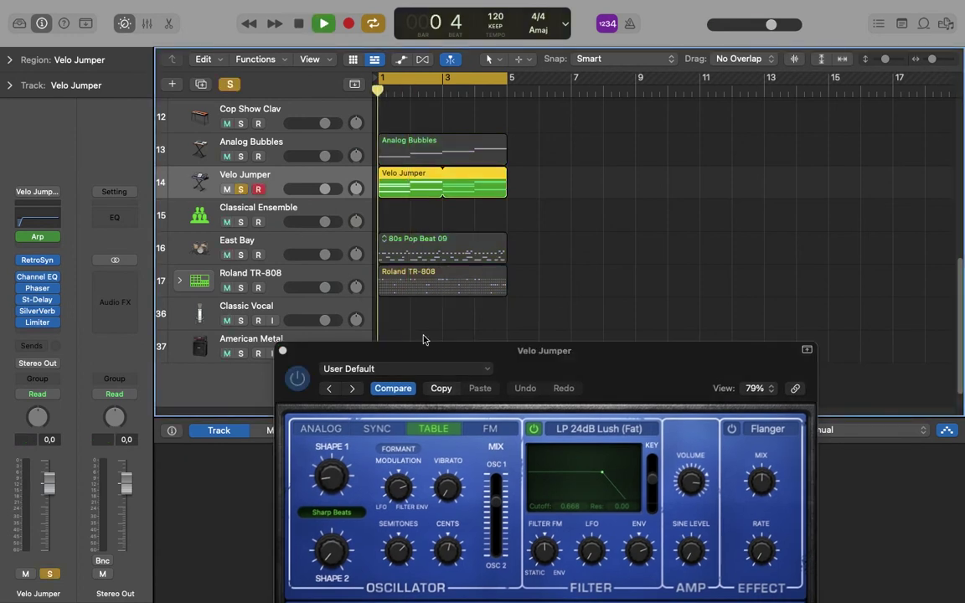
left_click_drag(436, 352, 225, 45)
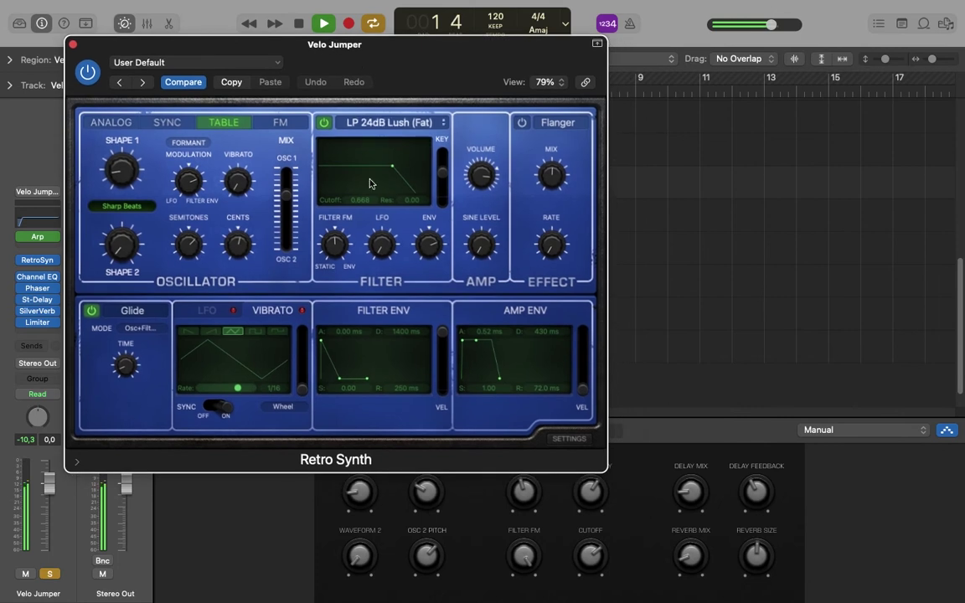
Step: During playback, set Velo Jumper's Cutoff to 0.898 and Filter Decay to 10 s, raise Filter FM, and lower Filter Envelope to minimum
left_click_drag(591, 555, 582, 457)
left_click_drag(519, 573, 523, 601)
left_click_drag(585, 492, 538, 444)
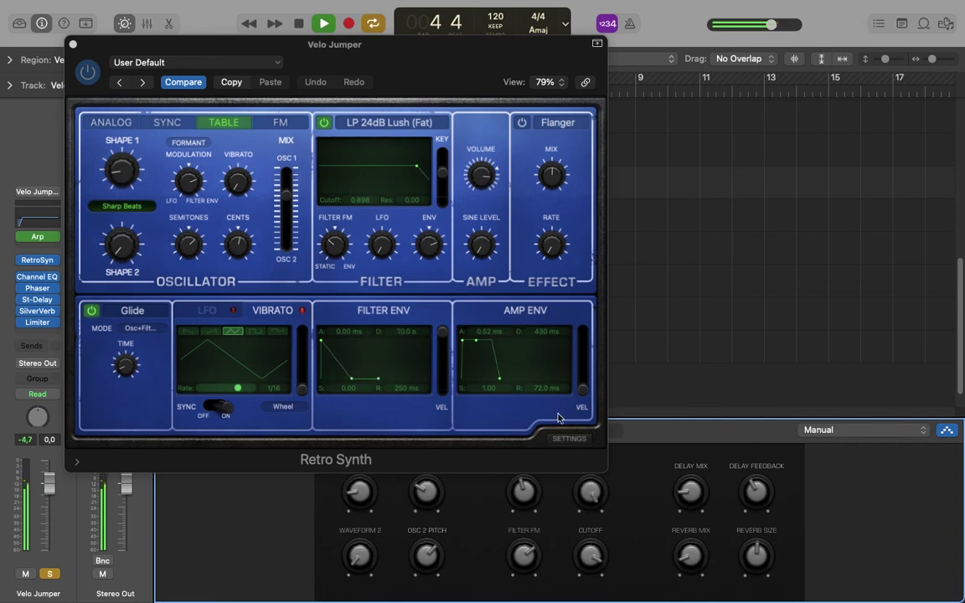
left_click_drag(525, 488, 534, 577)
Step: Close the Retro Synth plug-in, stop playback, and unsolo the Velo Jumper track
left_click(74, 45)
key("space")
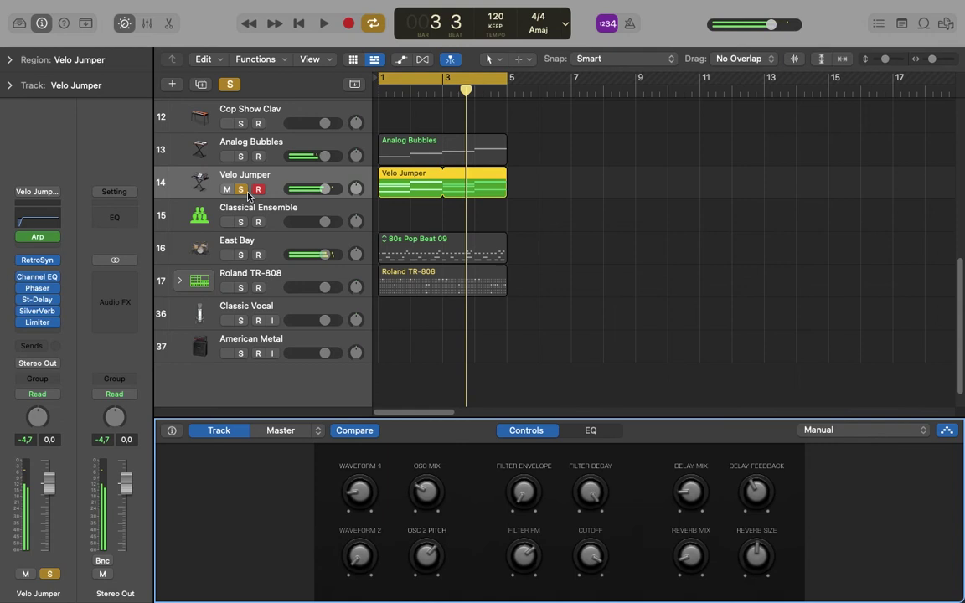
left_click(240, 190)
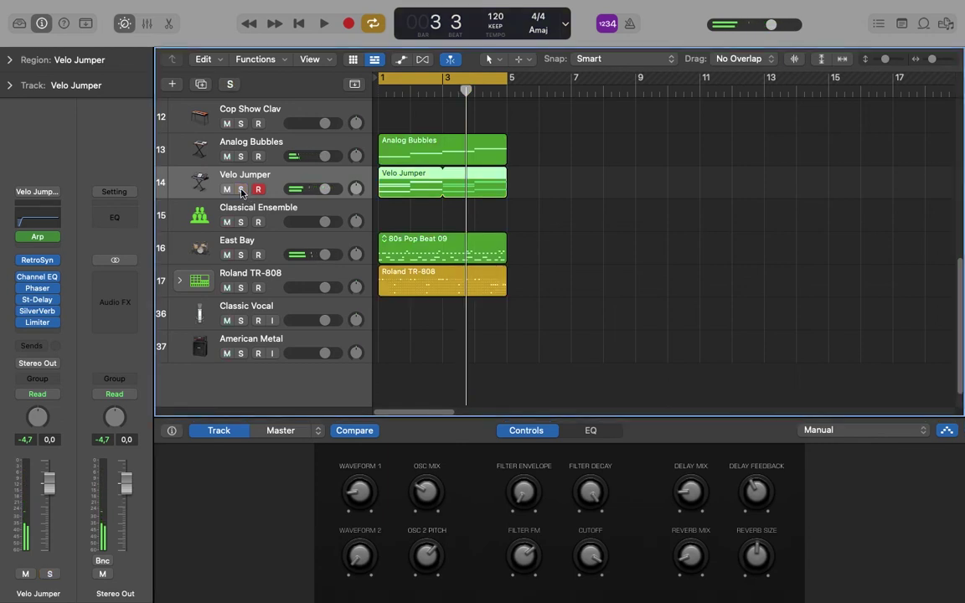
Step: View the Classical Ensemble Smart Controls, and solo and play the East Bay drum track
left_click(201, 219)
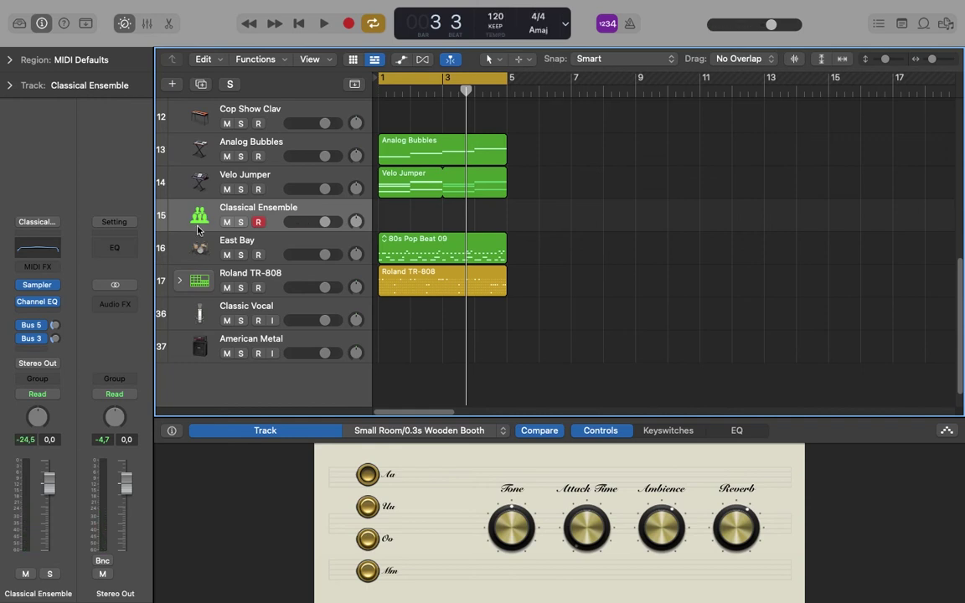
left_click(201, 253)
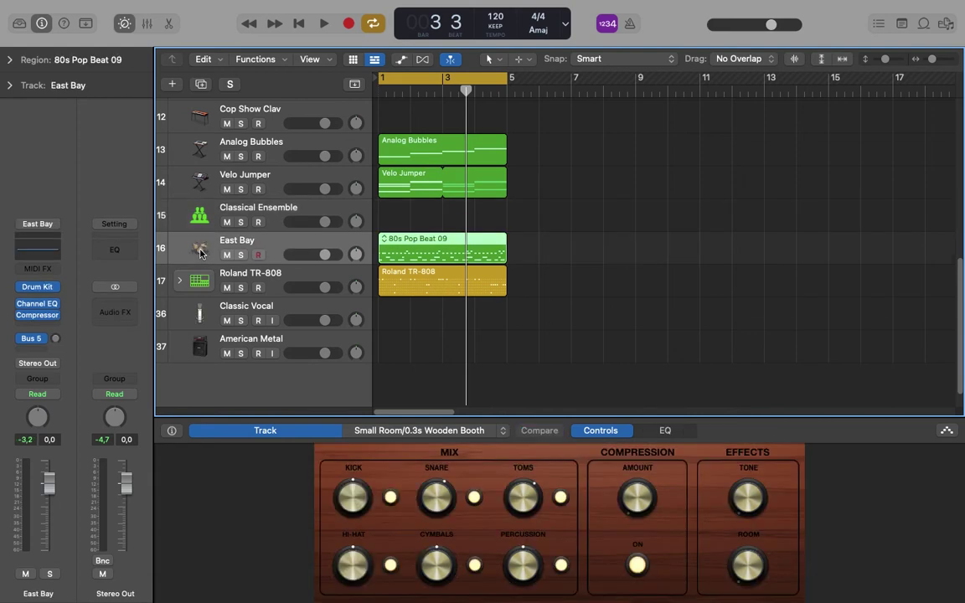
left_click(241, 255)
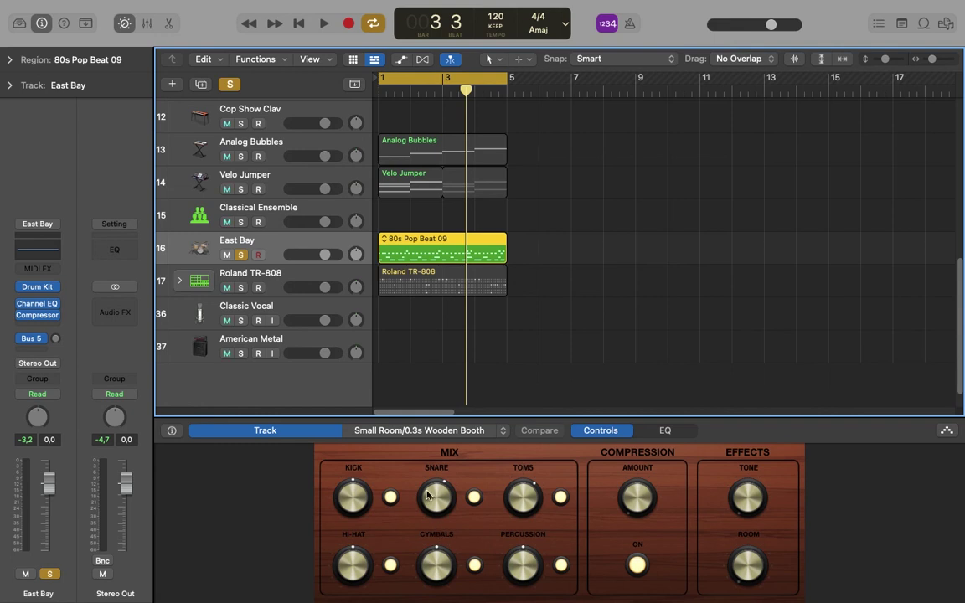
key("space")
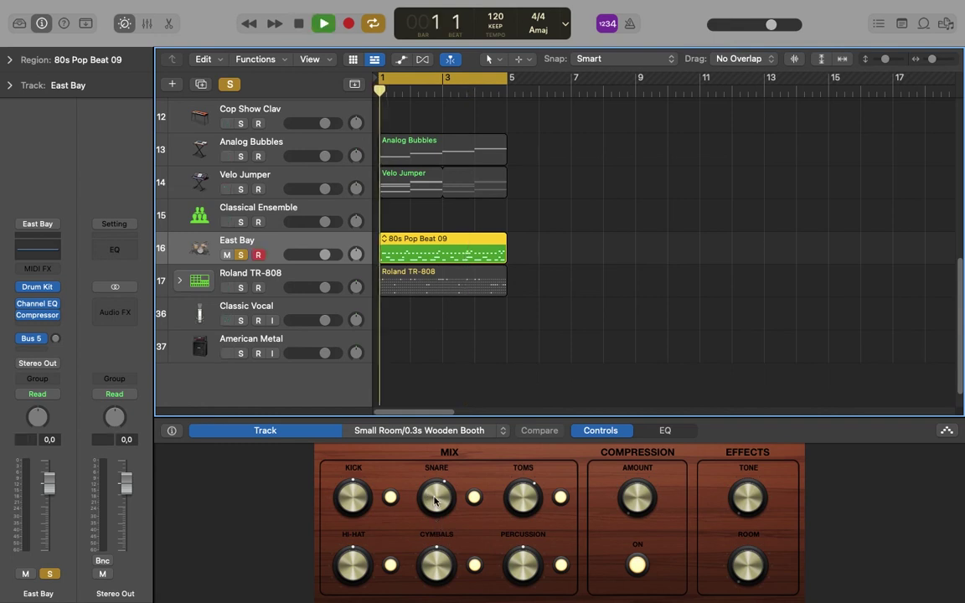
Step: Switch East Bay's Kick and Snare off and back on, set Snare to +7 dB, raise the Hi-Hat level, and stop playback
left_click(390, 498)
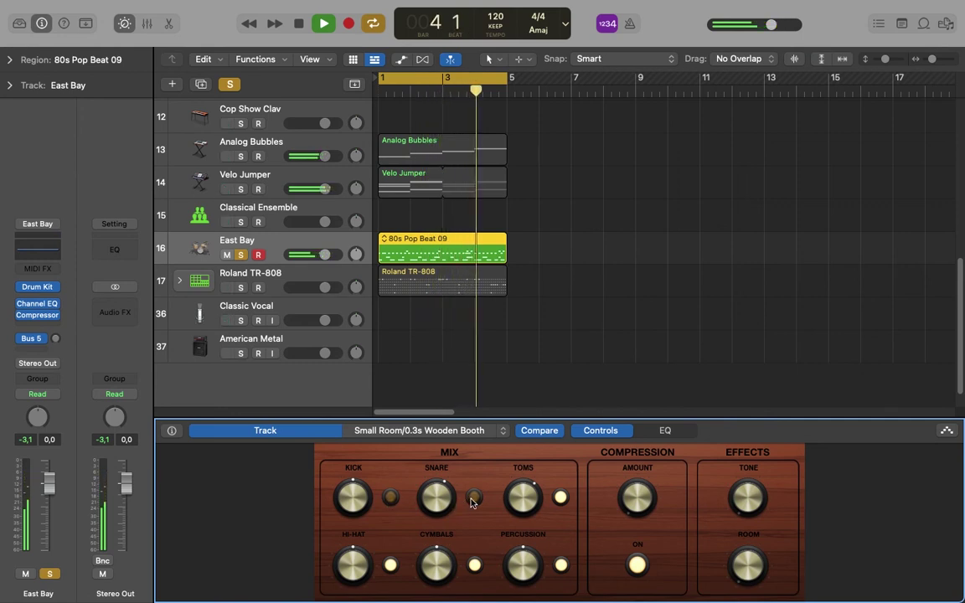
left_click(389, 498)
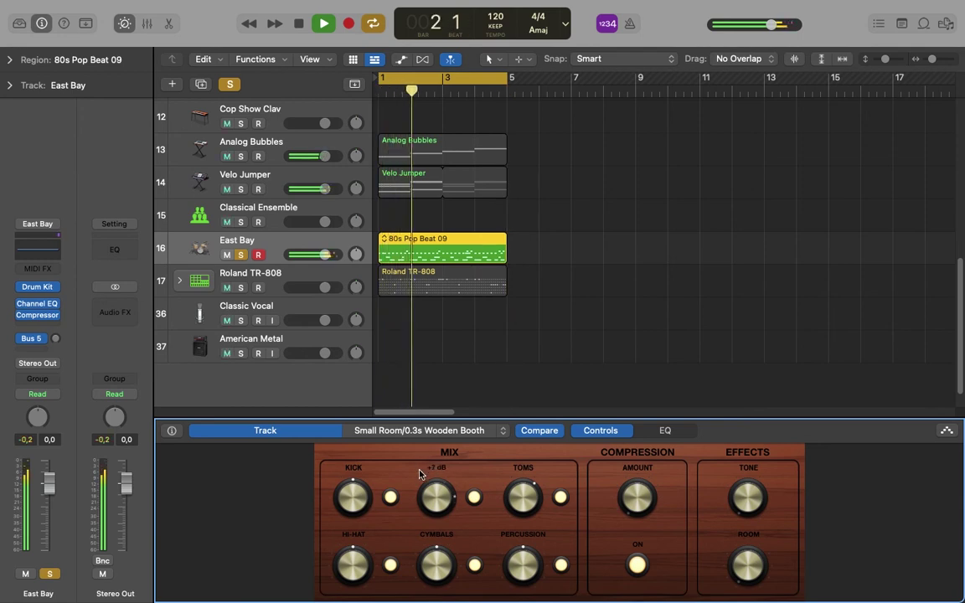
left_click_drag(347, 573, 338, 524)
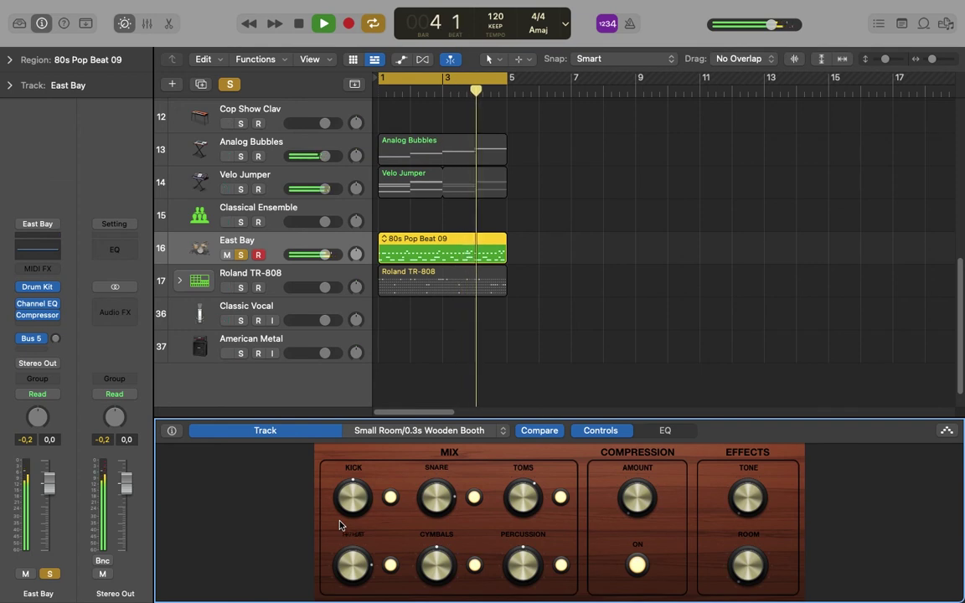
key("space")
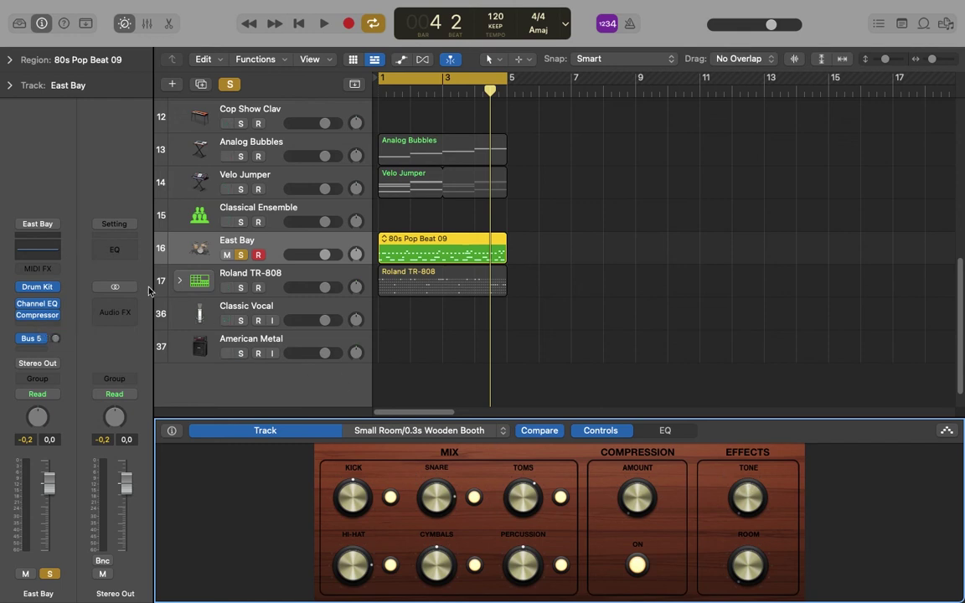
Step: Inspect East Bay's Channel EQ while sweeping Tone, close the plug-in, and sweep Room up and back to minimum
left_click(37, 237)
left_click_drag(569, 149, 502, 97)
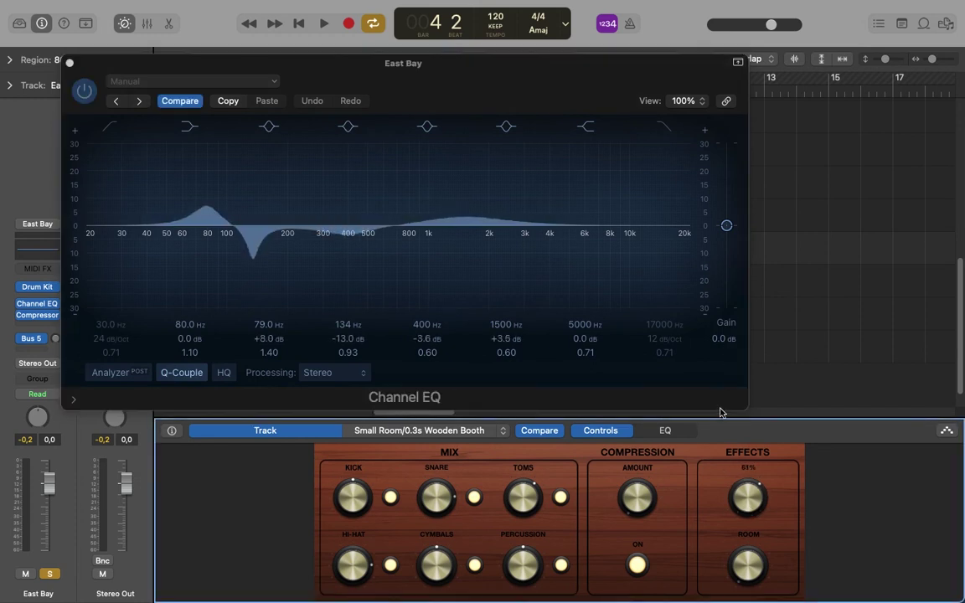
left_click(70, 64)
left_click_drag(741, 577, 733, 422)
left_click_drag(731, 420, 718, 602)
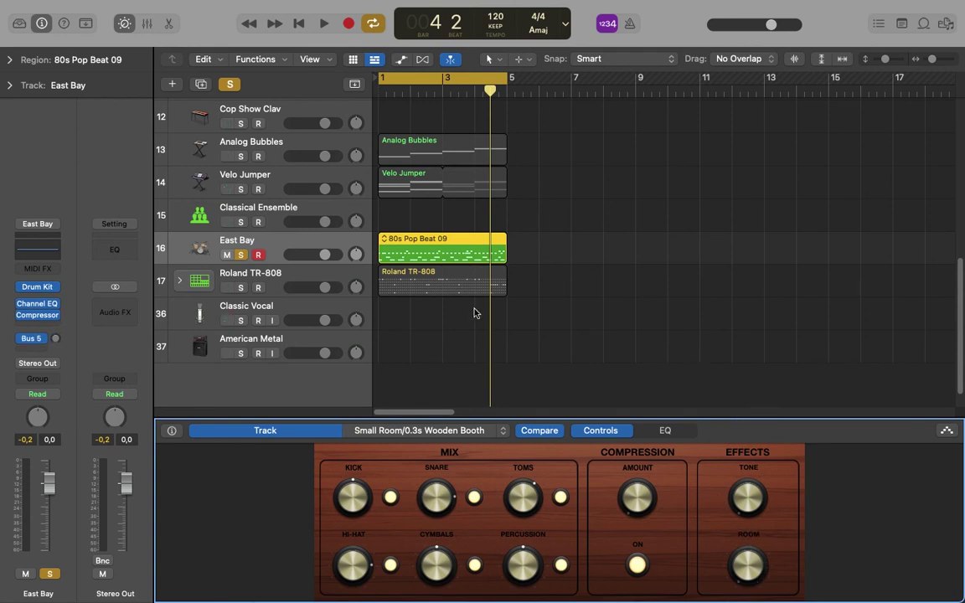
Step: Unsolo East Bay, show the Roland TR-808 track's Smart Controls, and switch Drive on and back off
left_click(241, 256)
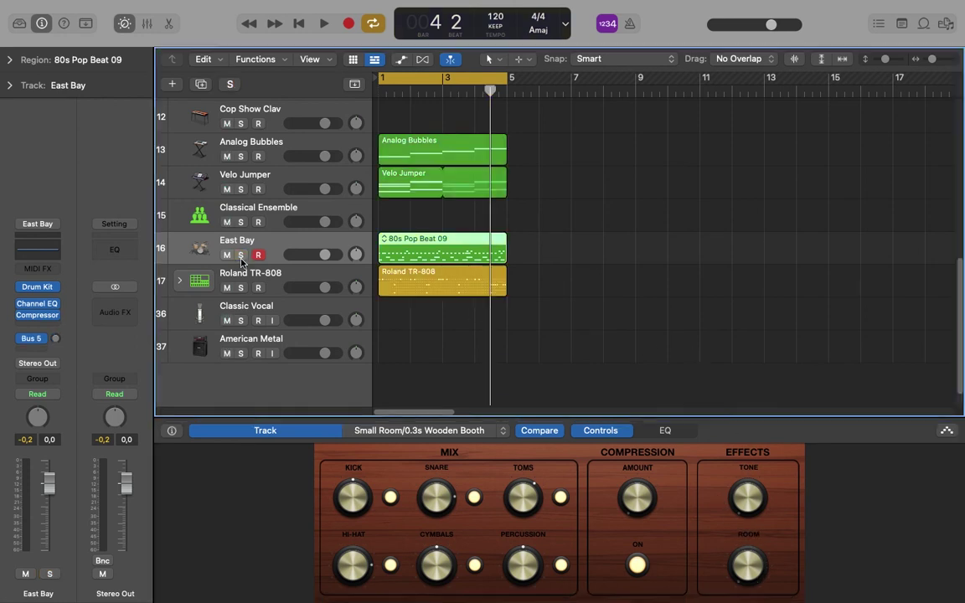
left_click(279, 276)
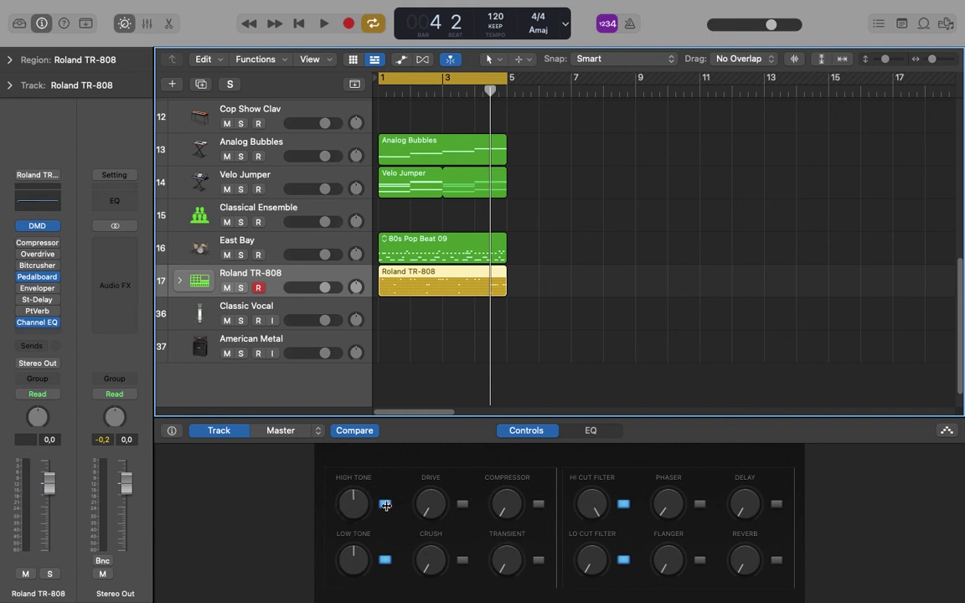
left_click(463, 506)
left_click(462, 507)
Step: Solo and play the Roland TR-808 track, switch on Drive and Crush while listening, and stop playback
left_click(379, 329)
key("s")
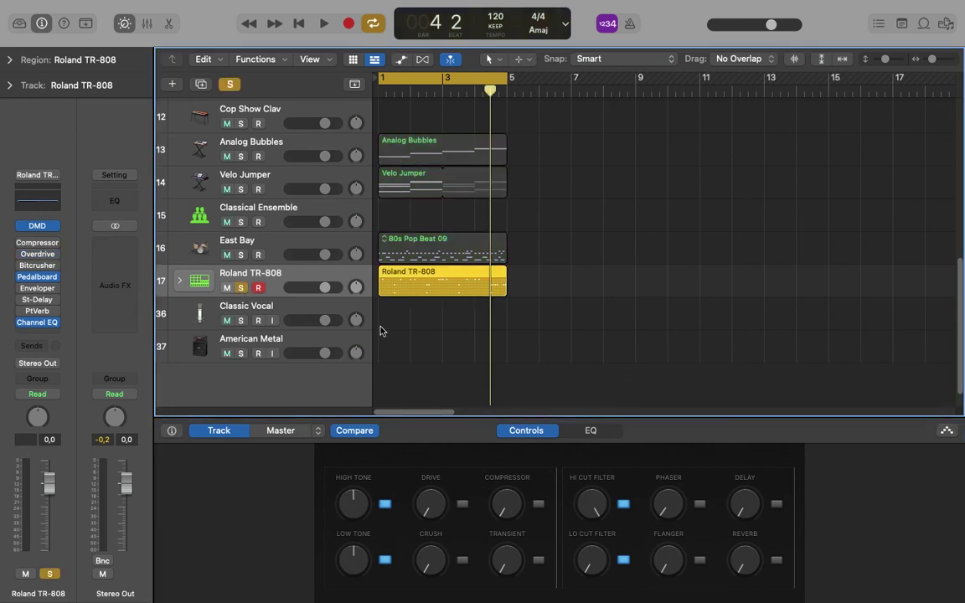
key("space")
left_click(462, 505)
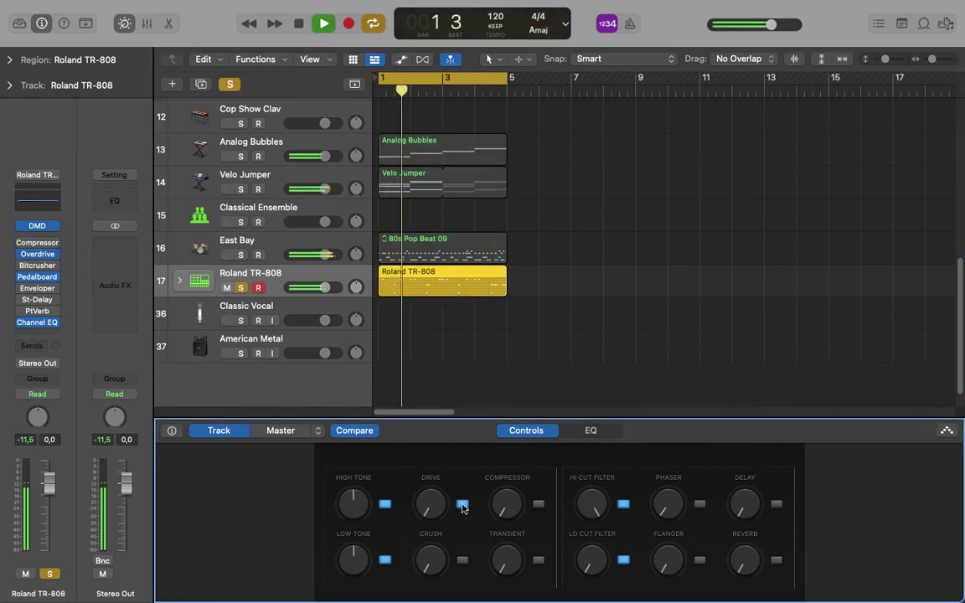
left_click(463, 562)
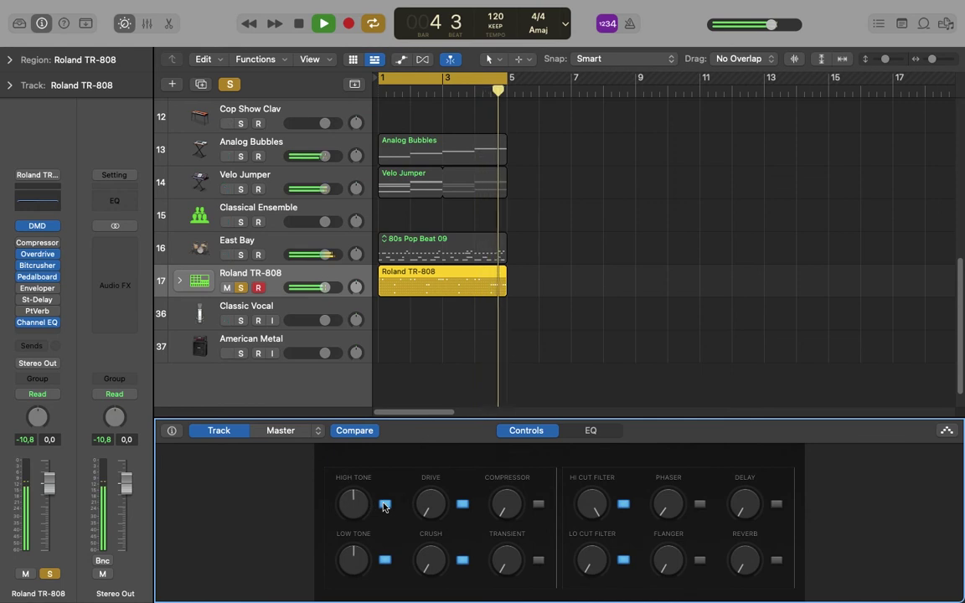
key("space")
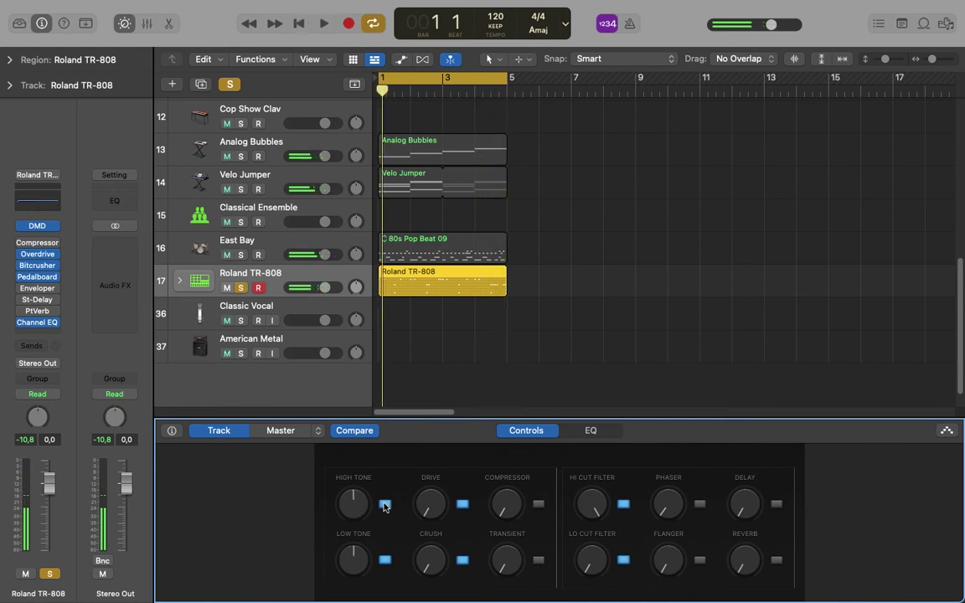
Step: Switch Drive and Crush back off and unsolo the Roland TR-808 track
left_click(463, 504)
left_click(463, 559)
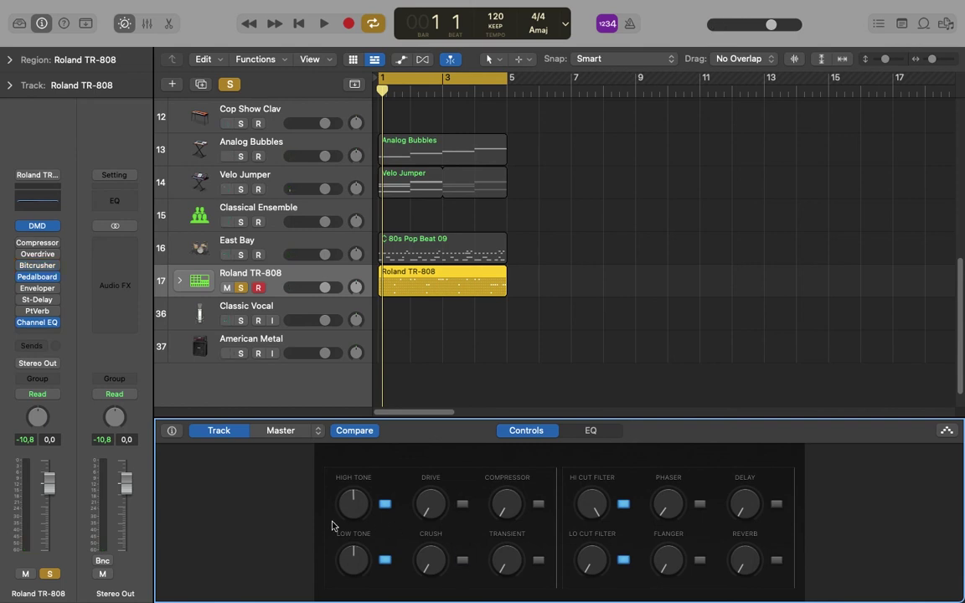
left_click(243, 288)
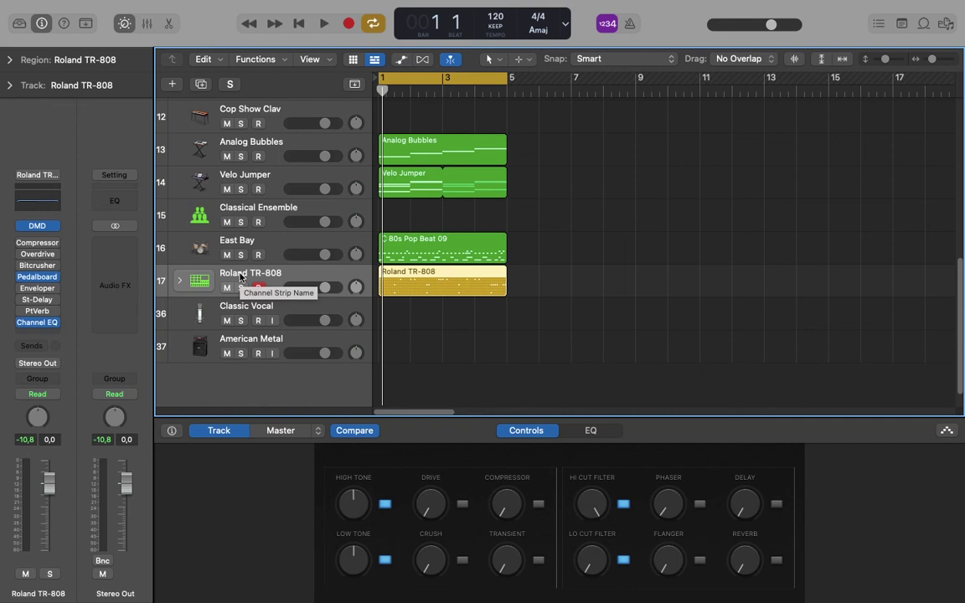
Step: View the Smart Controls of the Classic Vocal and American Metal tracks
left_click(185, 320)
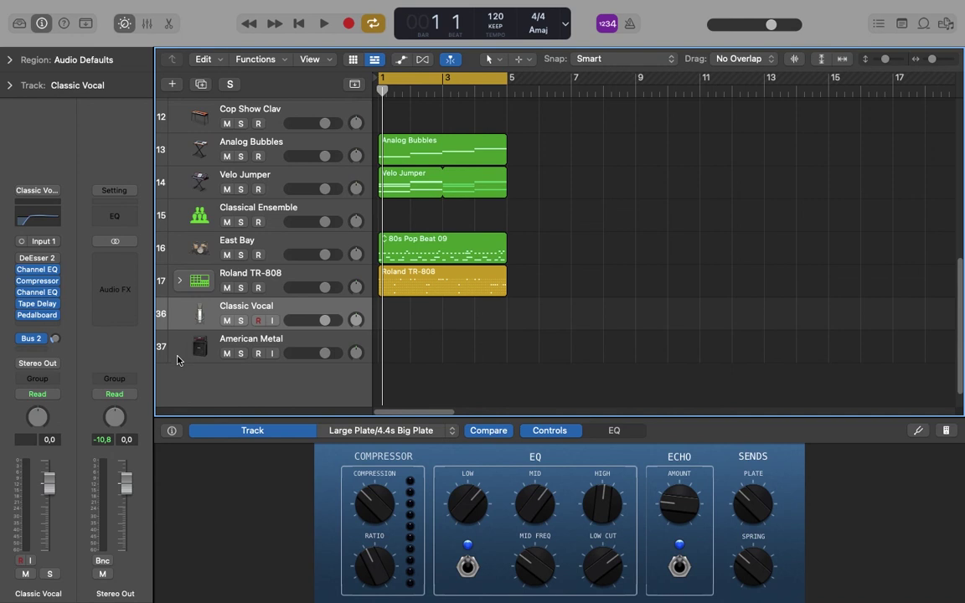
left_click(180, 349)
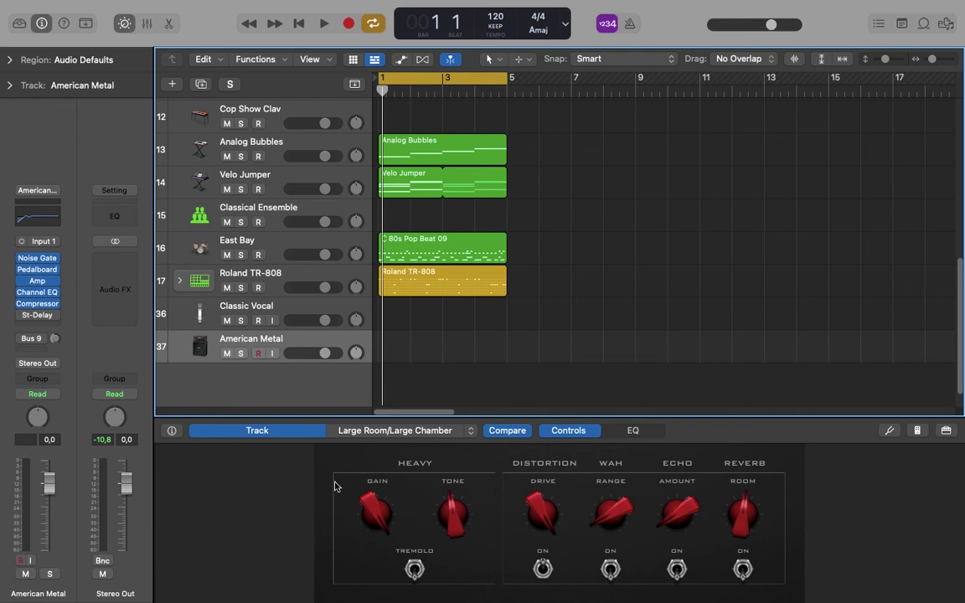
Step: Open American Metal's Amp Designer above the Smart Controls, adjust Tone, set Gain to 9.4, and close the plug-in
left_click(37, 285)
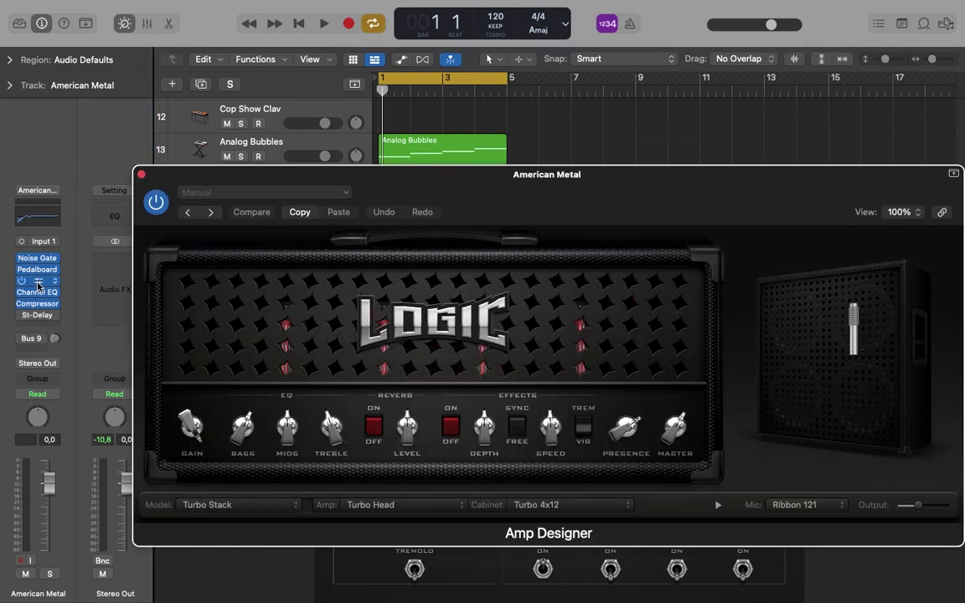
left_click_drag(451, 197, 431, 99)
left_click(385, 507)
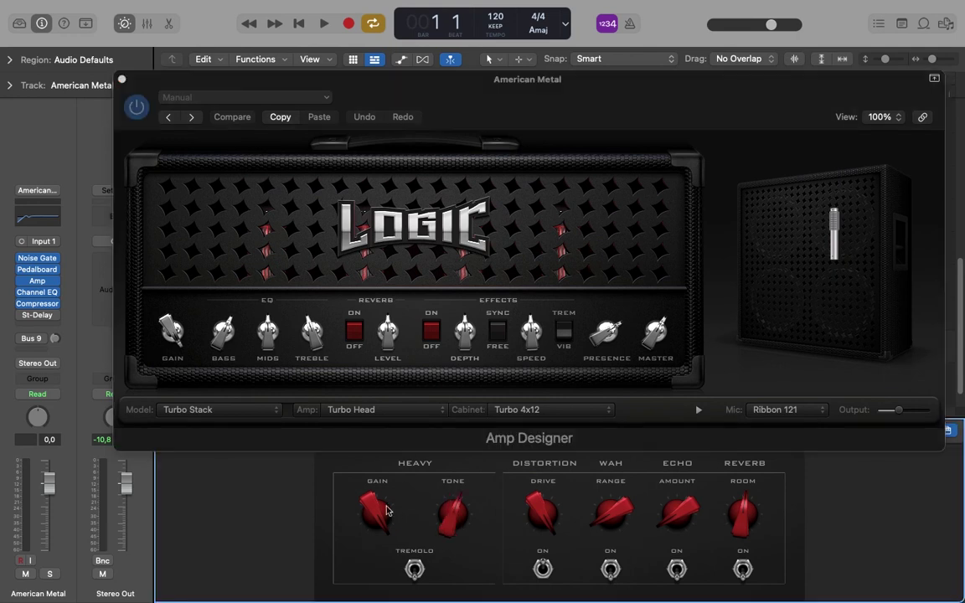
left_click_drag(370, 507, 377, 540)
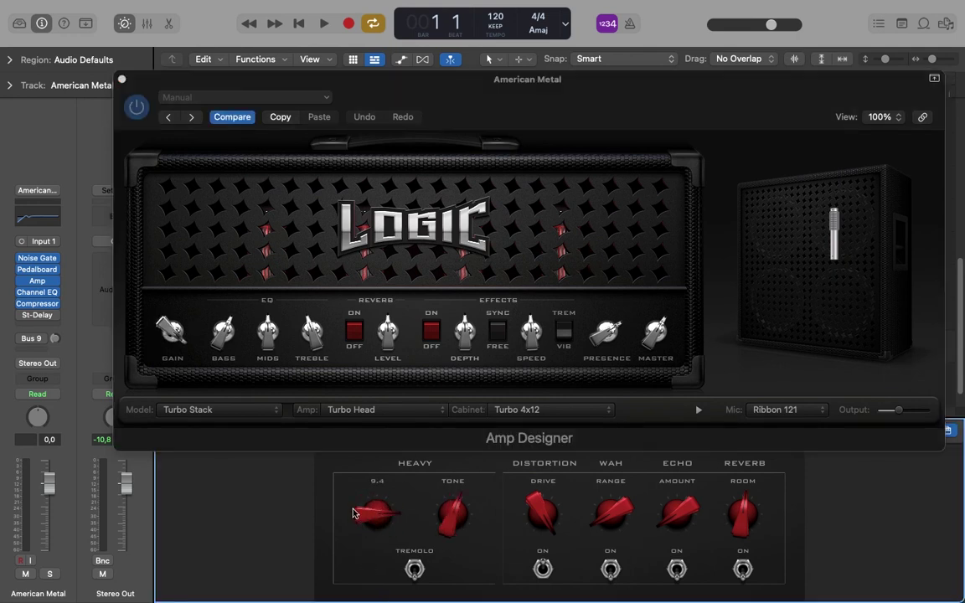
left_click(122, 81)
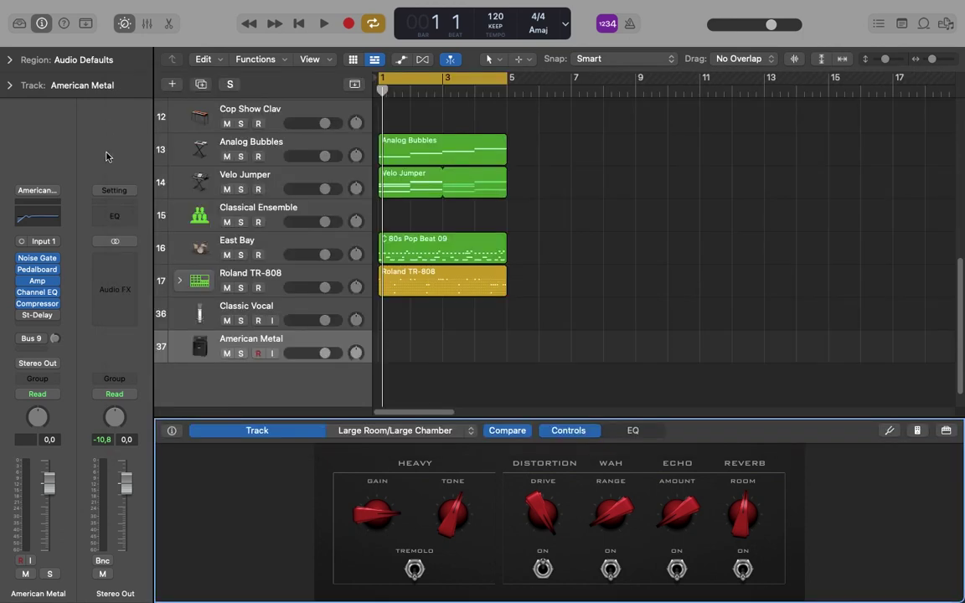
Step: Open American Metal's Pedalboard, set Distortion Drive to 28.0 dB and Wah Range to 61%, and close the plug-in
mouse_move(34, 273)
left_click(37, 272)
left_click_drag(429, 166, 395, 64)
left_click_drag(536, 527, 548, 530)
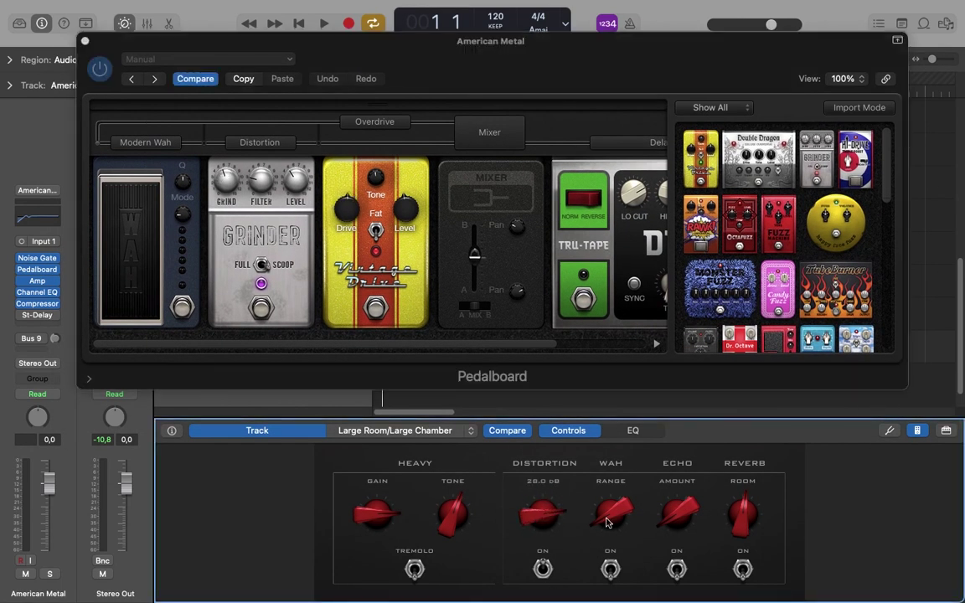
left_click_drag(607, 522, 609, 510)
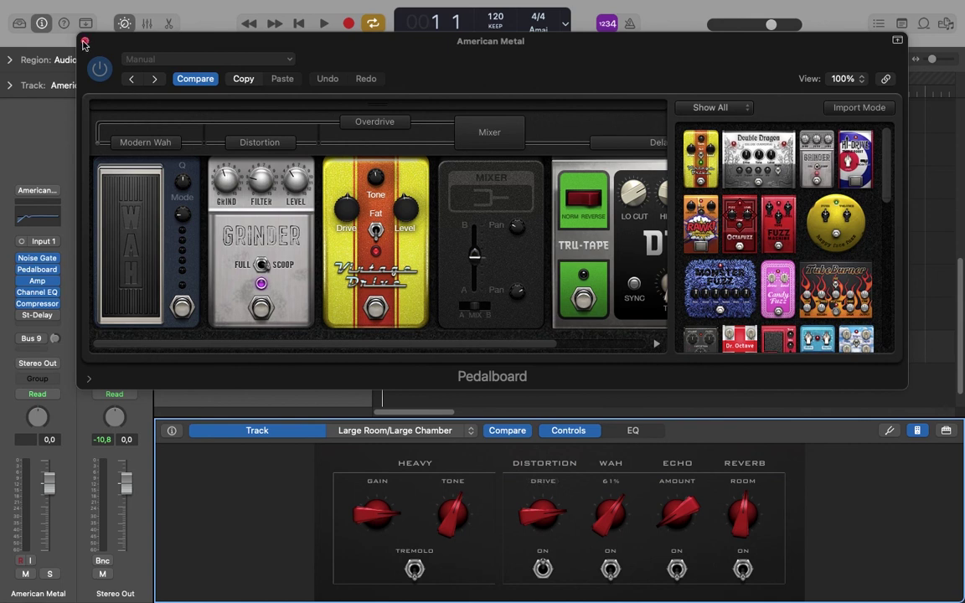
left_click(85, 41)
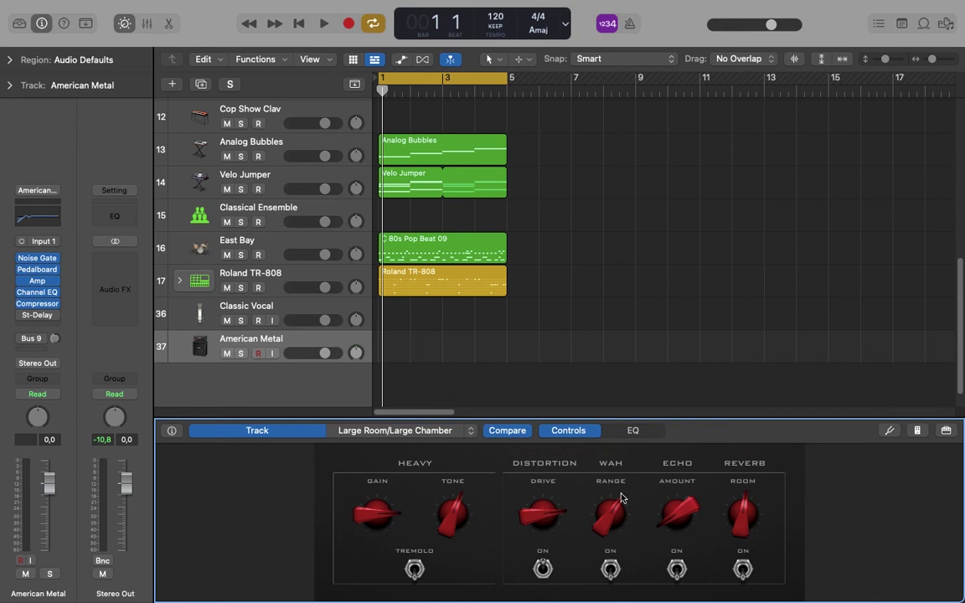
Step: Show the Smart Controls inspector with the parameter mapping for American Metal's Wah Range knob
left_click(172, 430)
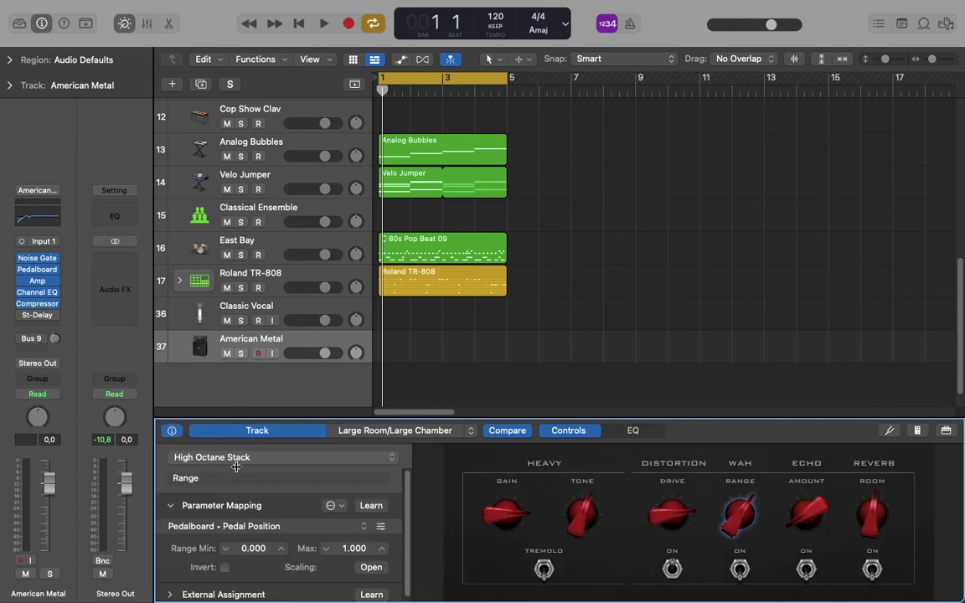